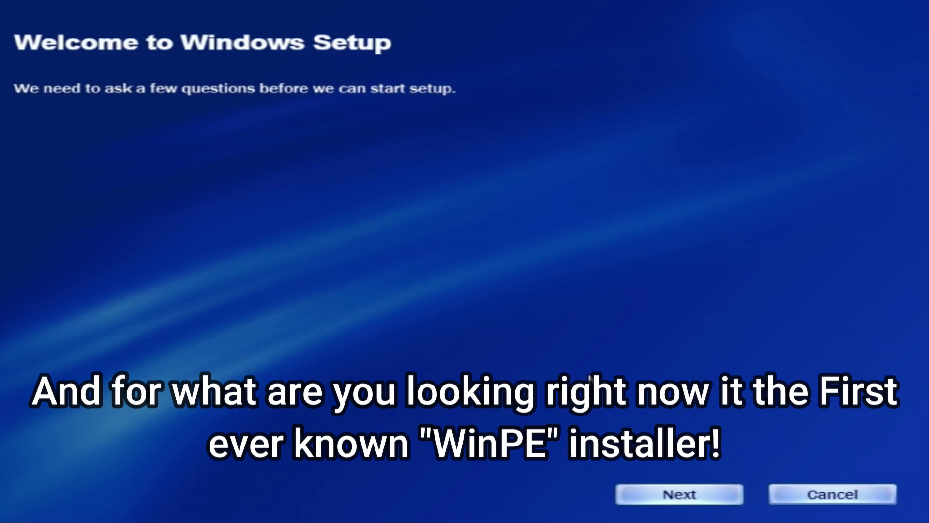
Open a command prompt over the Setup welcome screen with Shift+F10 and launch Notepad.
key("shift+F10")
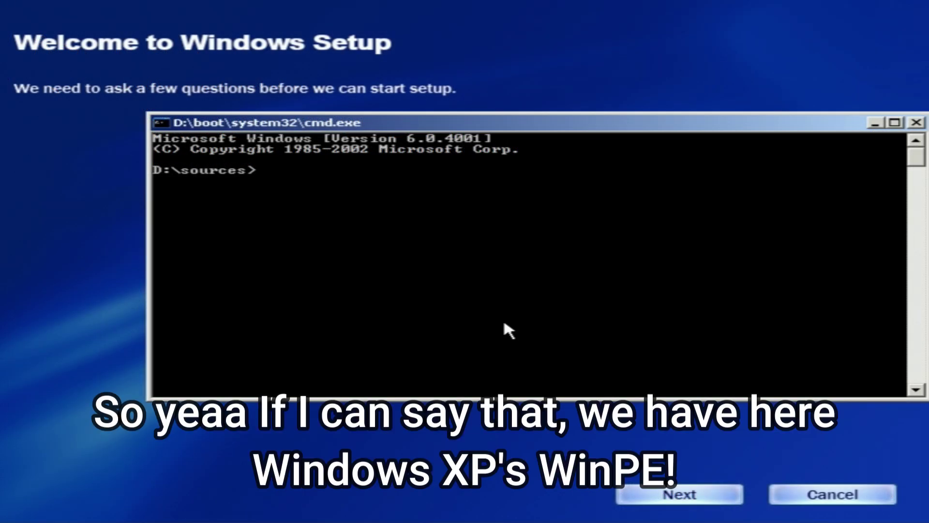
type("otepad")
key("Return")
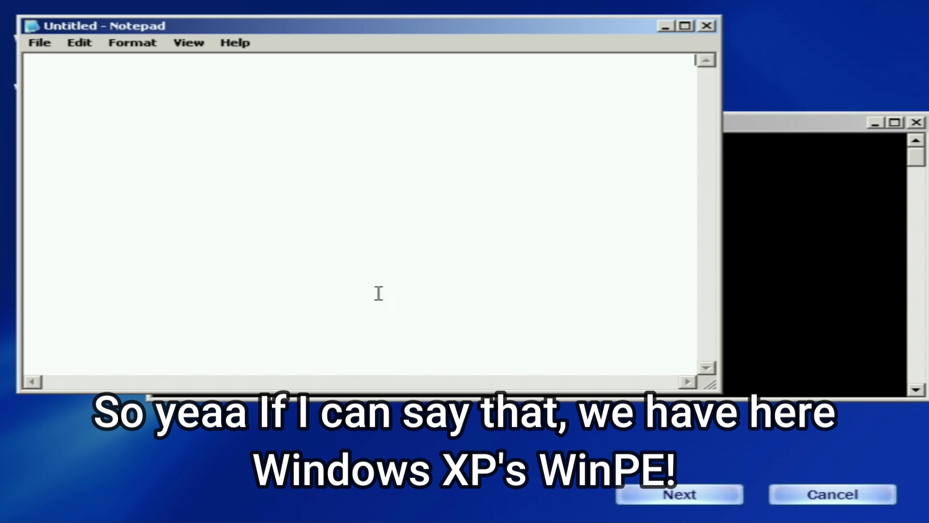
left_click_drag(286, 36, 360, 133)
left_click(312, 141)
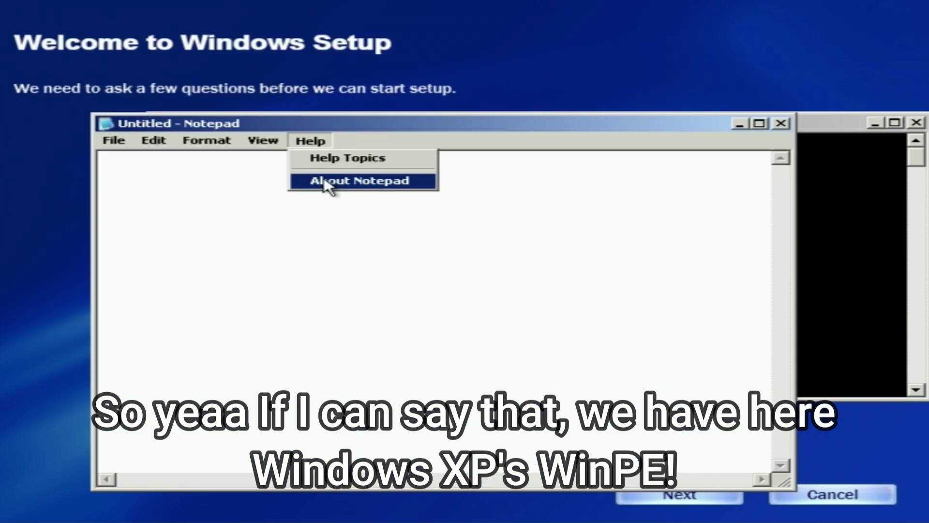
left_click(328, 185)
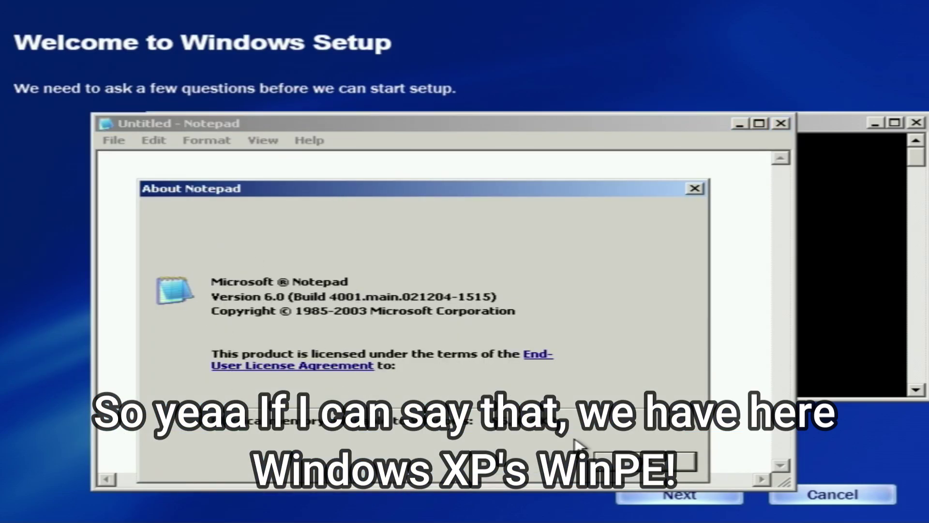
left_click(644, 461)
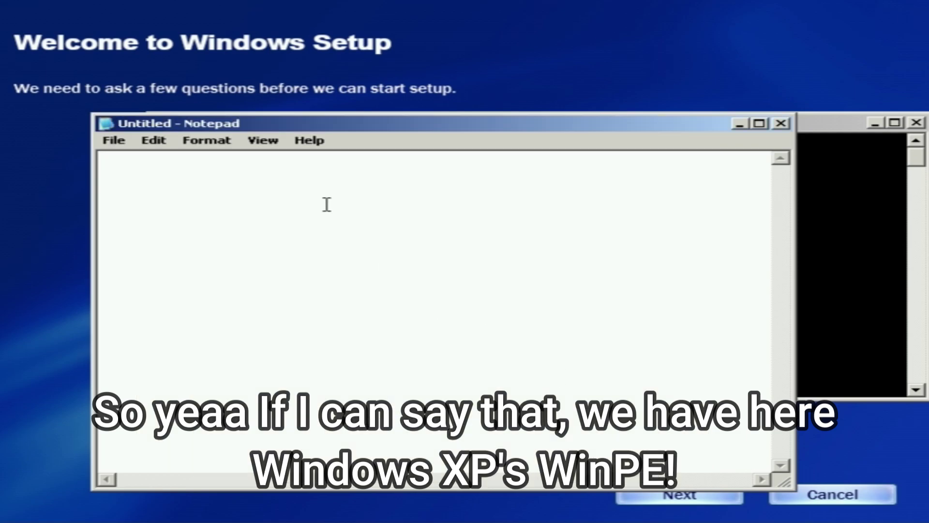
left_click(266, 141)
left_click(279, 159)
left_click(221, 145)
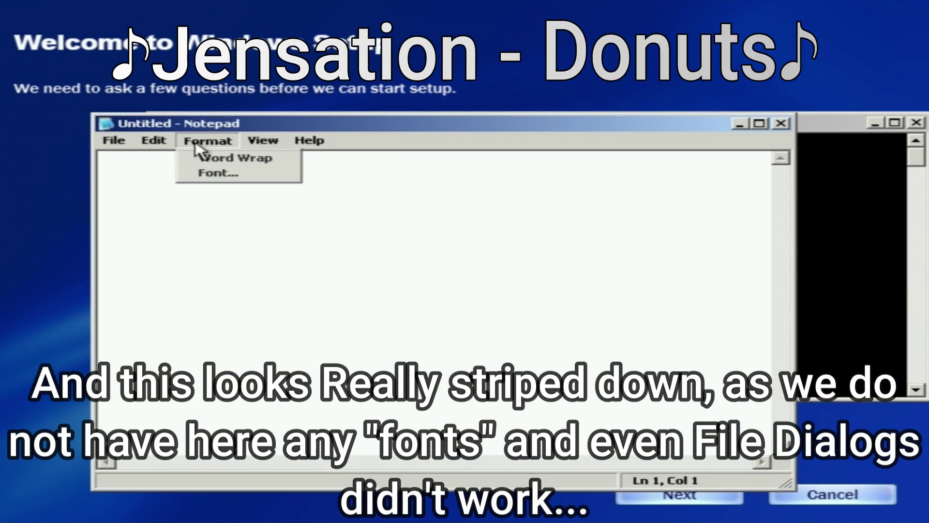
mouse_move(150, 141)
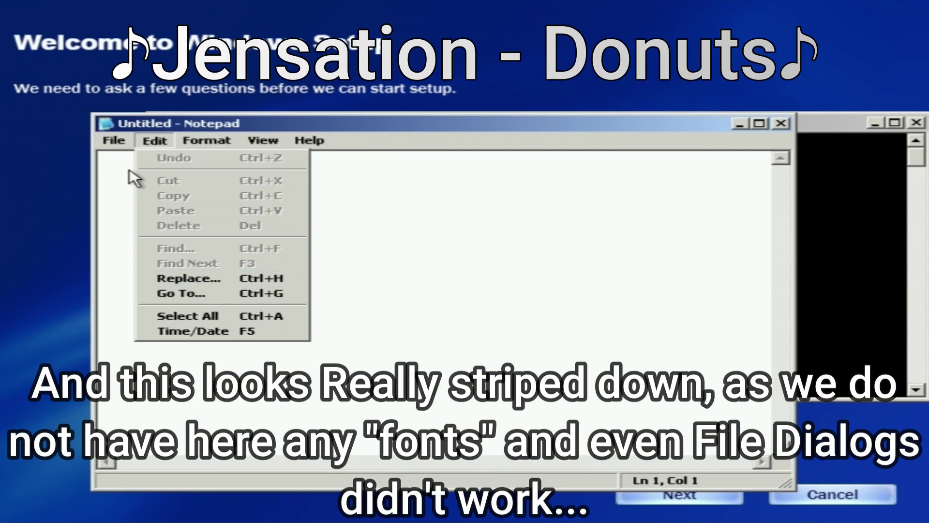
left_click(112, 141)
left_click(113, 141)
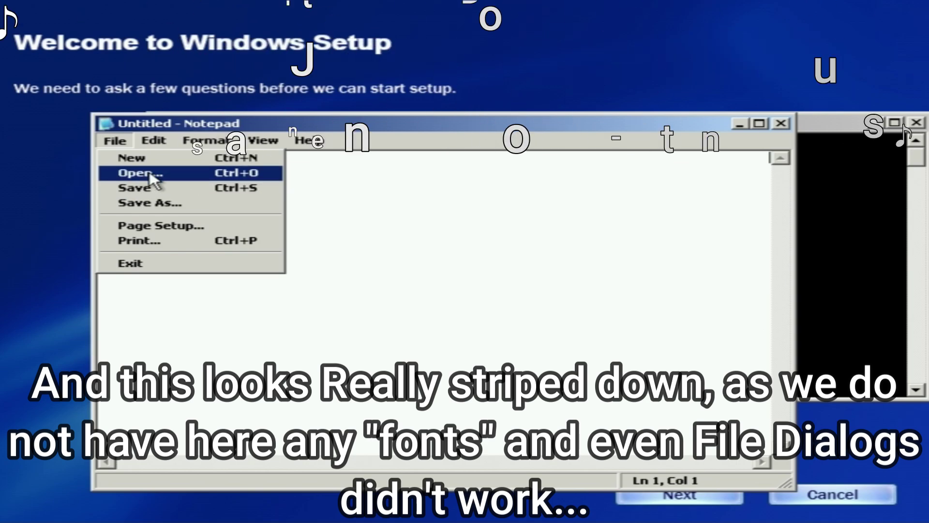
left_click(115, 142)
left_click(115, 143)
left_click(165, 227)
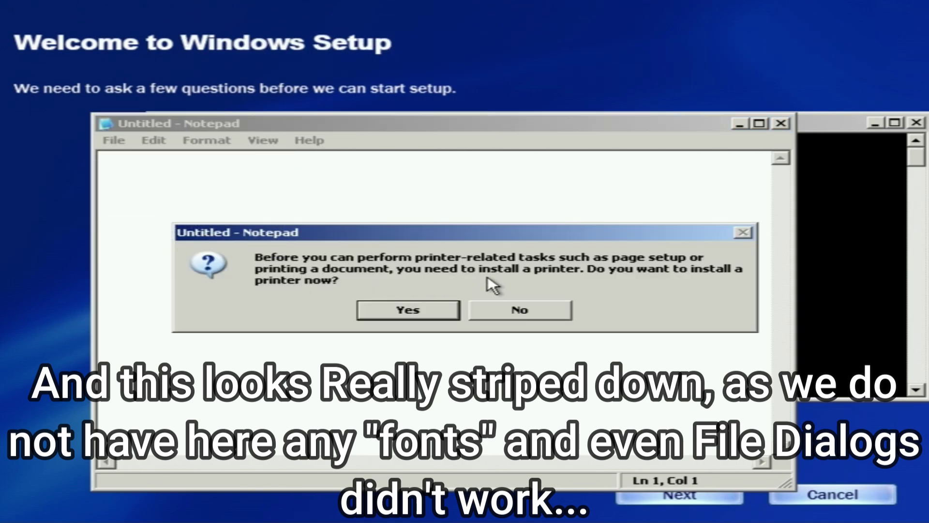
left_click(472, 310)
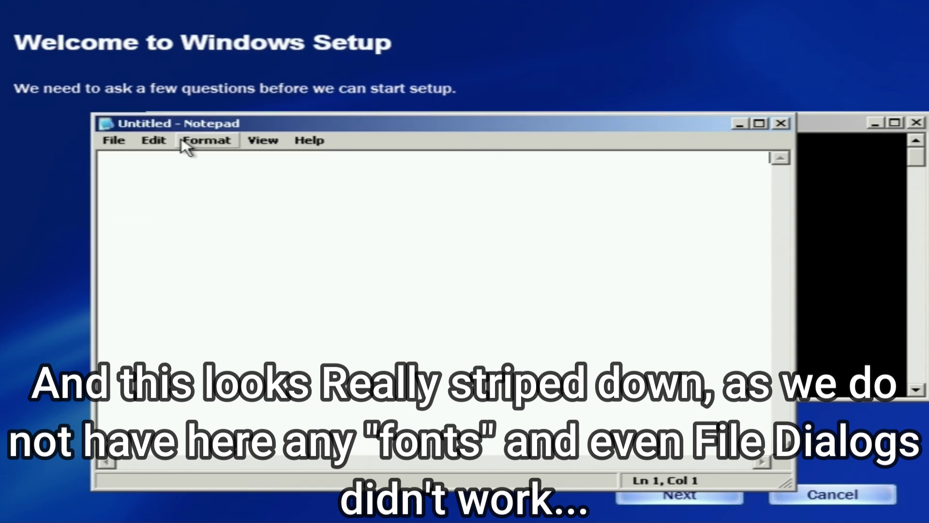
left_click(114, 141)
left_click(232, 225)
left_click(474, 310)
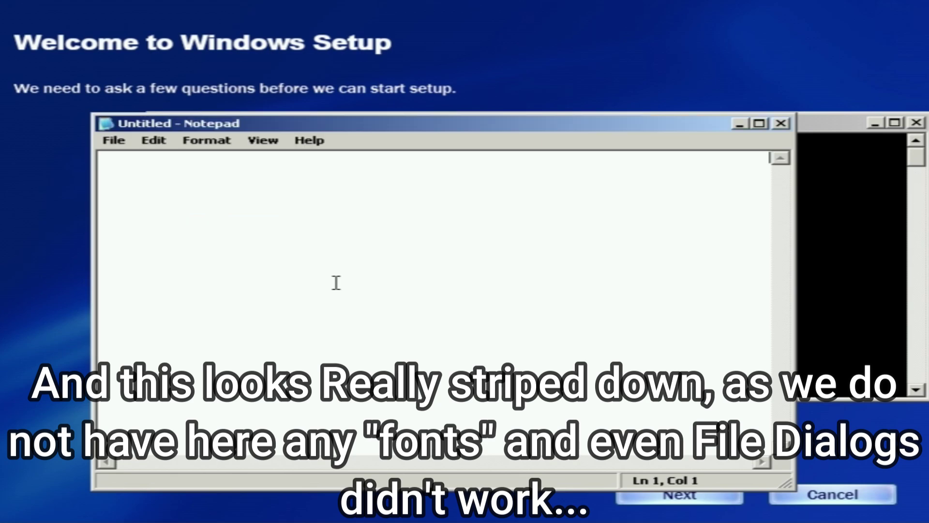
left_click(114, 141)
left_click(145, 241)
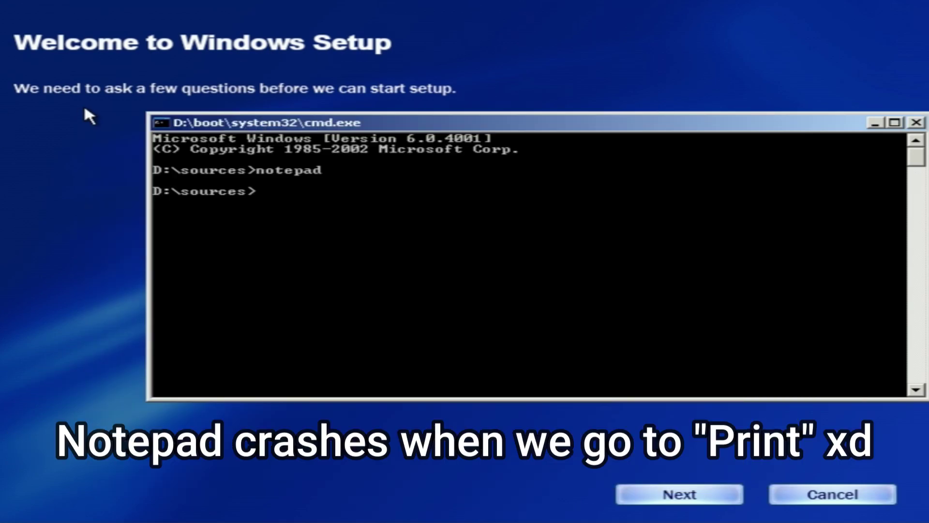
Replace the recalled notepad command with regedit and run it.
key("Up")
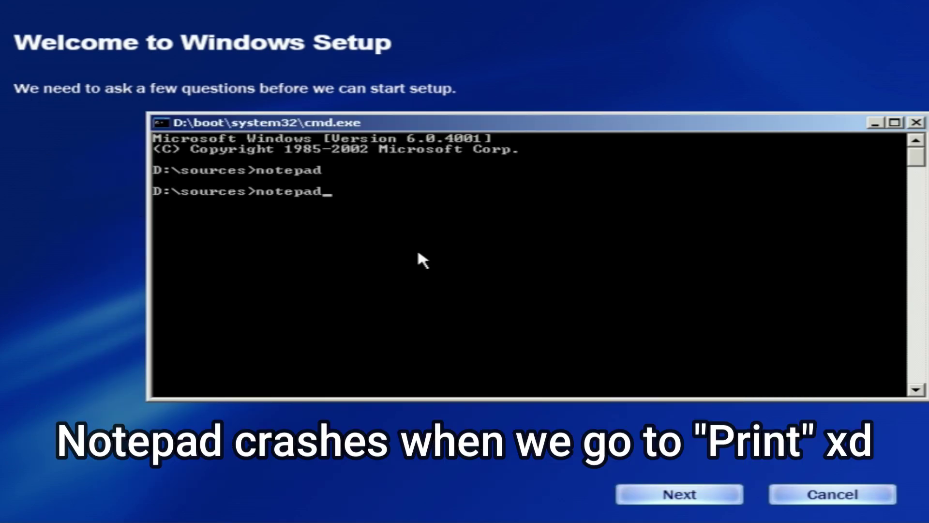
key("BackSpace")
key("BackSpace")
key("BackSpace")
key("BackSpace")
key("BackSpace")
key("BackSpace")
key("BackSpace")
type("regedit")
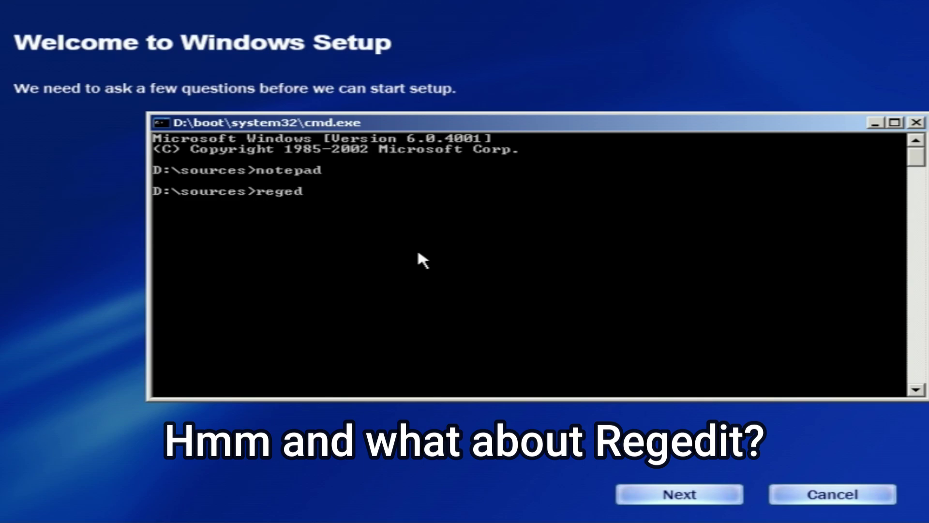
key("Return")
Start File > Import in Registry Editor, dismissing the two folder-not-found errors.
left_click(40, 42)
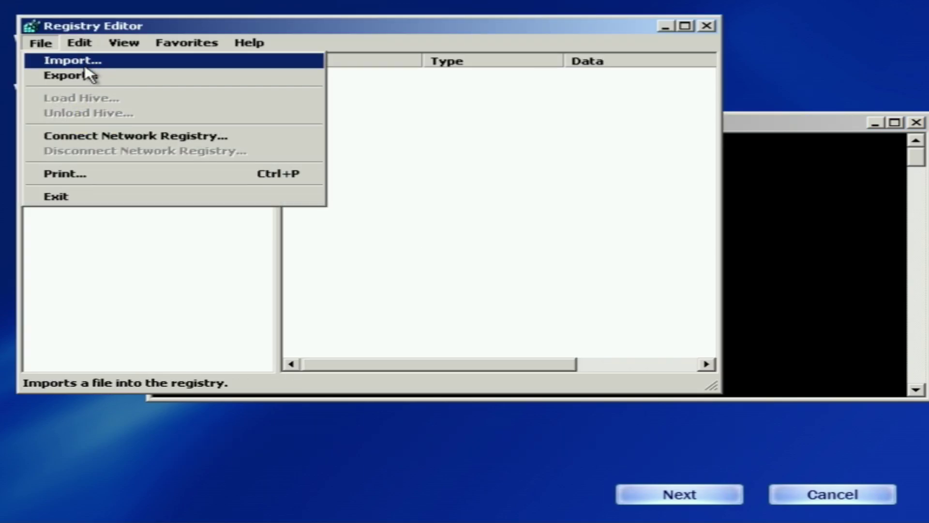
left_click(90, 75)
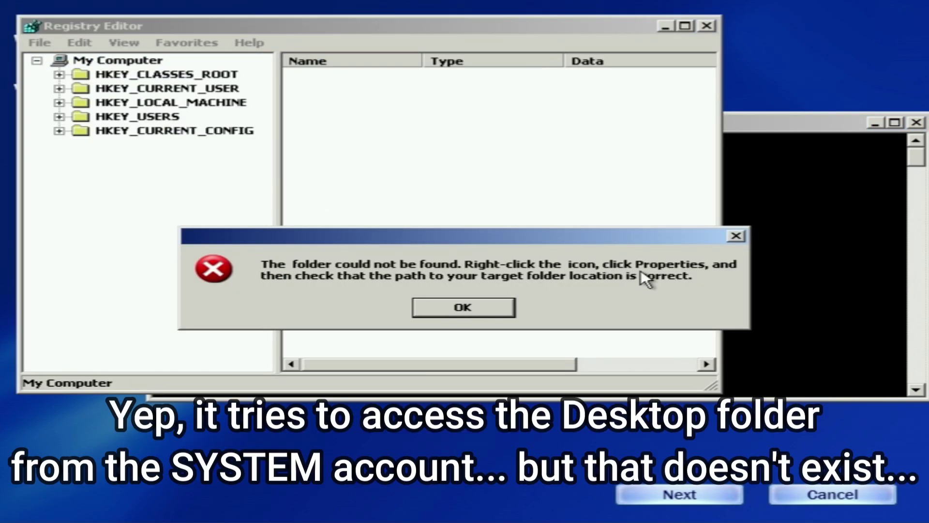
left_click(433, 306)
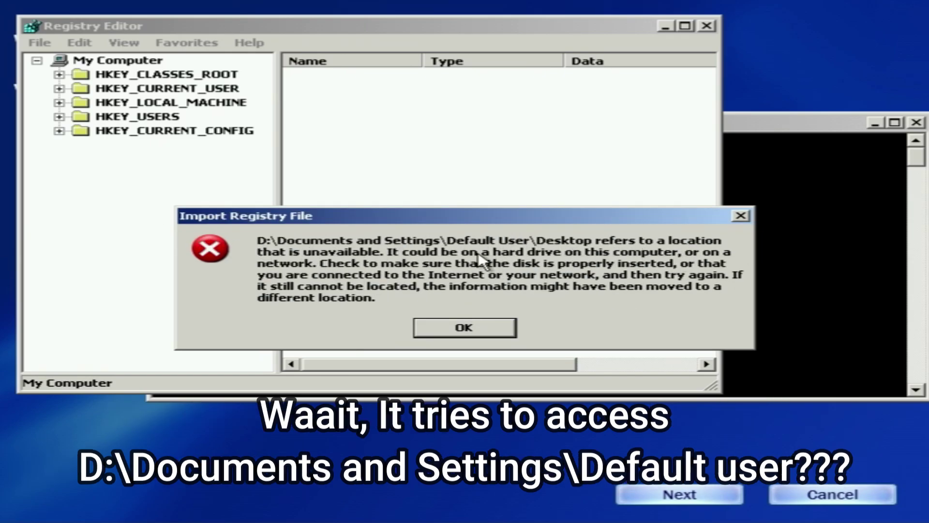
left_click(491, 334)
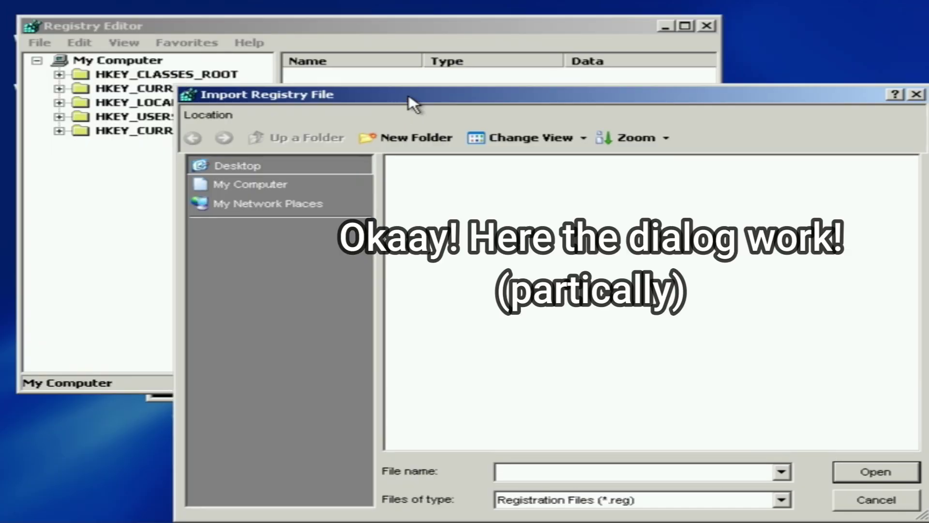
In the import browser, show All Files, browse My Computer, and switch the view to Preview then Details.
left_click_drag(409, 102, 354, 76)
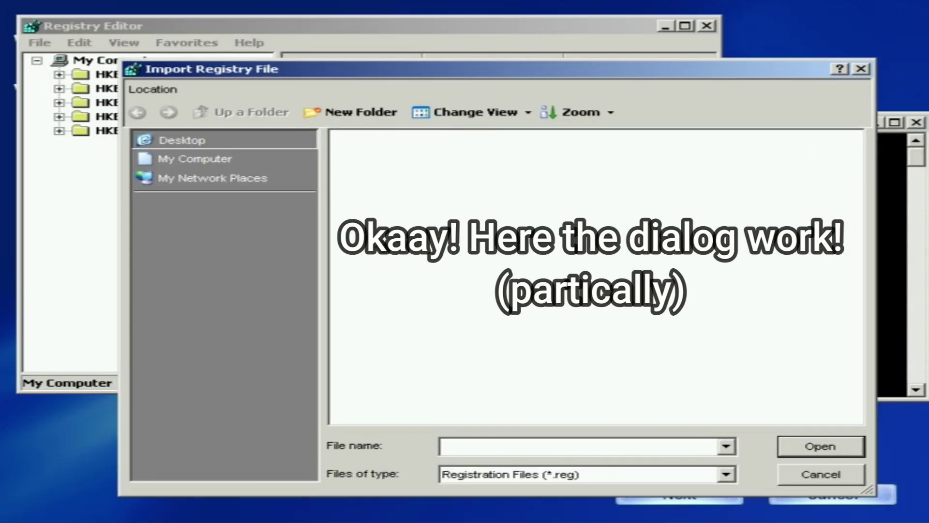
left_click(612, 476)
left_click(498, 512)
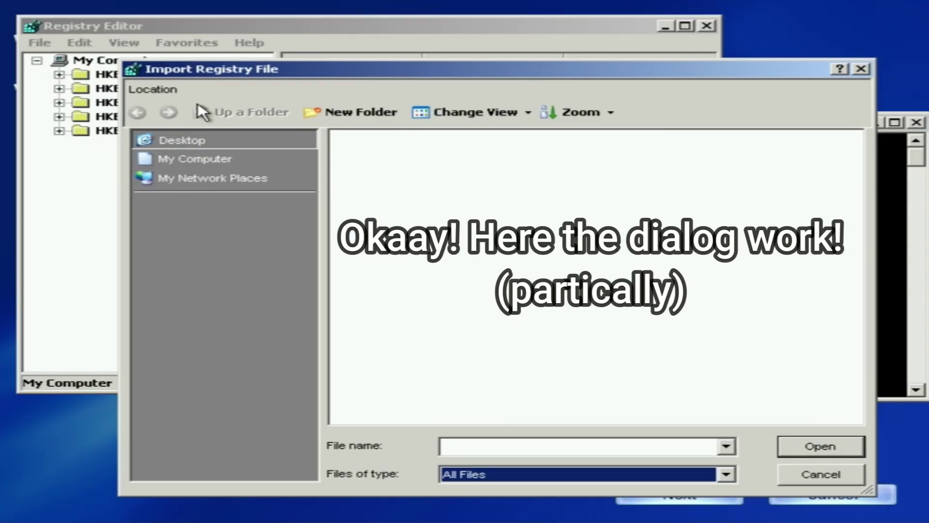
left_click(204, 159)
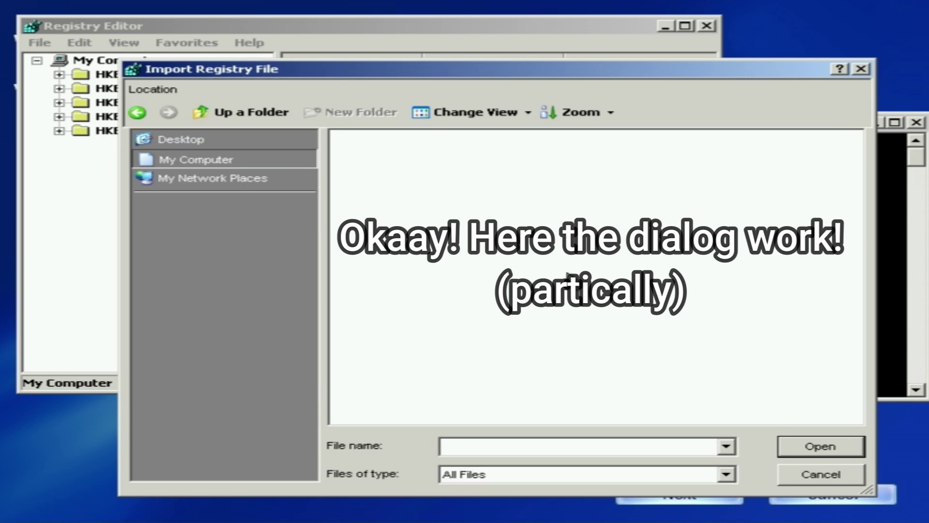
left_click(527, 112)
left_click(498, 132)
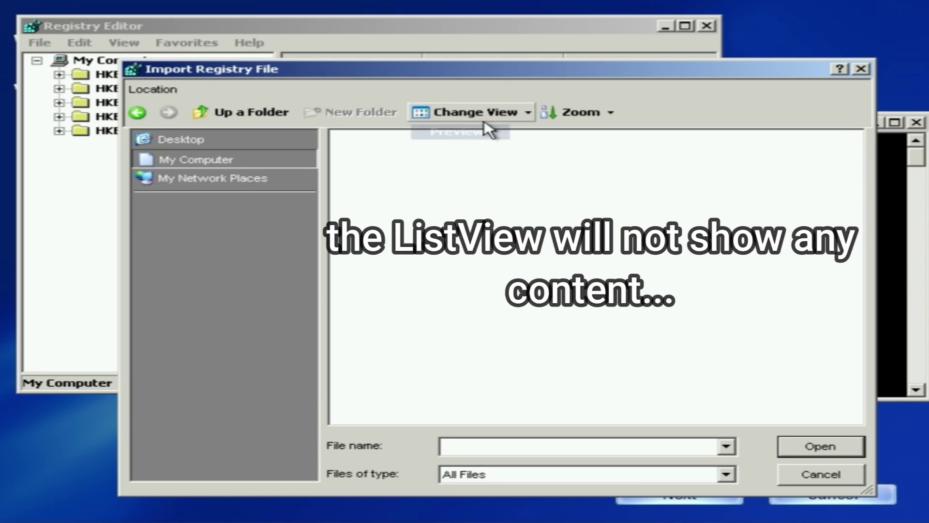
left_click(484, 119)
left_click(473, 171)
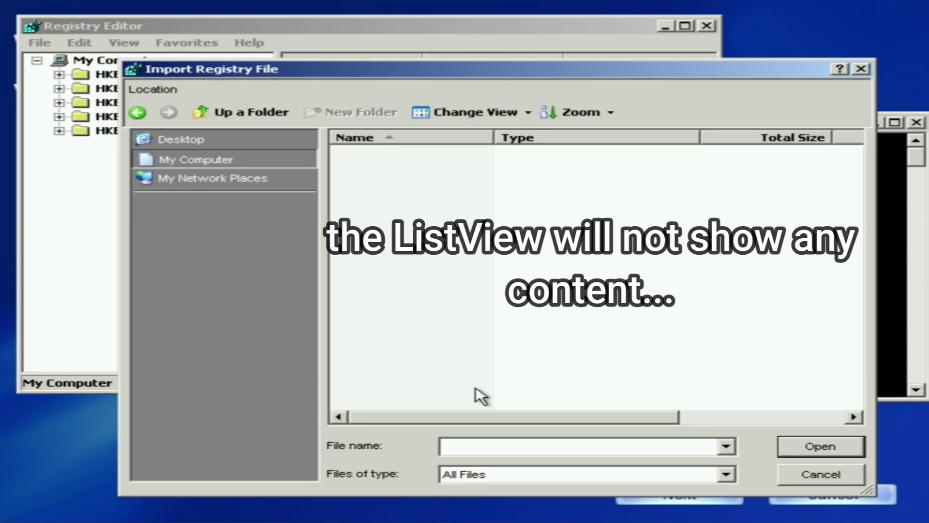
left_click(225, 157)
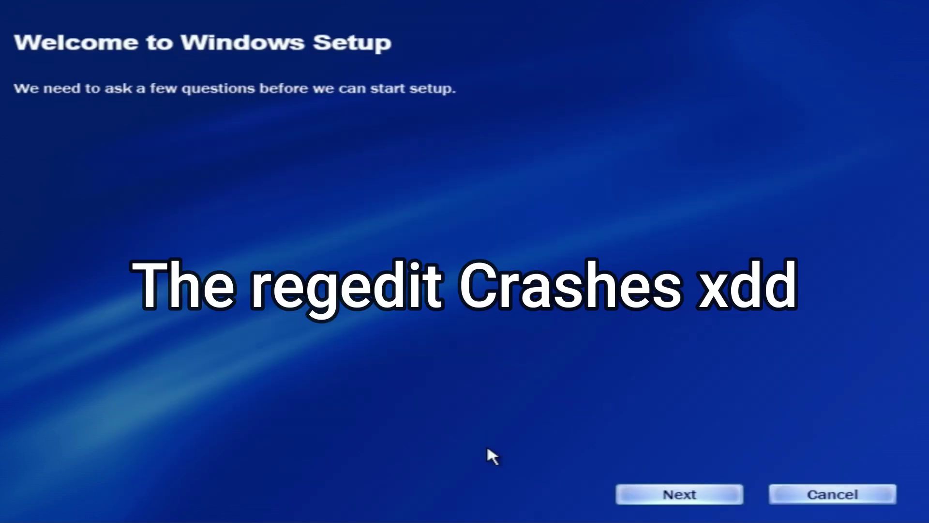
Relaunch regedit from the prompt and start File > Export, dismissing the folder error.
key("alt+Tab")
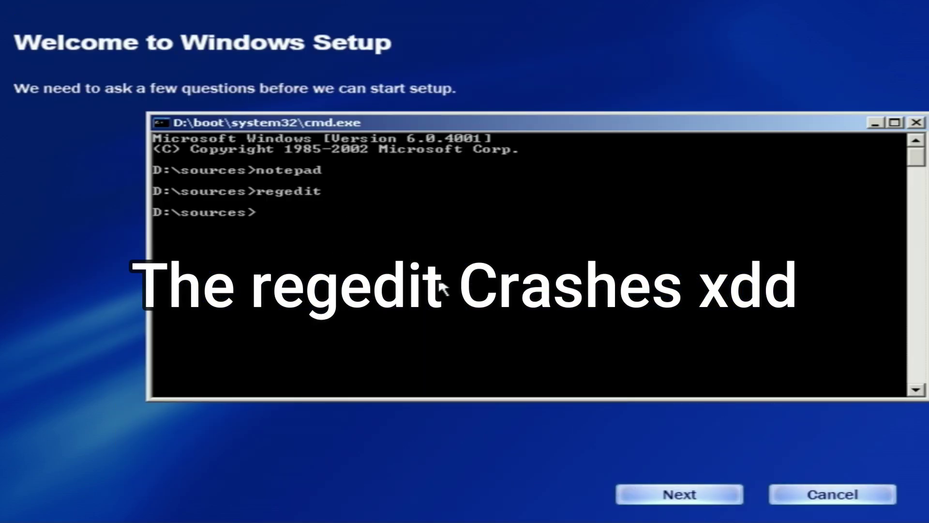
key("Up")
key("Return")
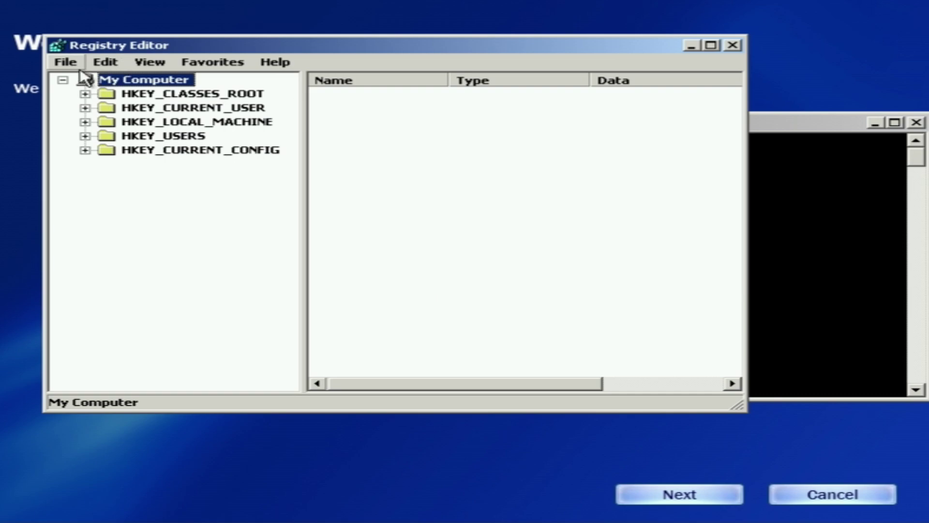
left_click(66, 62)
left_click(92, 93)
left_click(442, 307)
Set the export type to All Files and the save location to My Computer, then CD Drive.
left_click(558, 410)
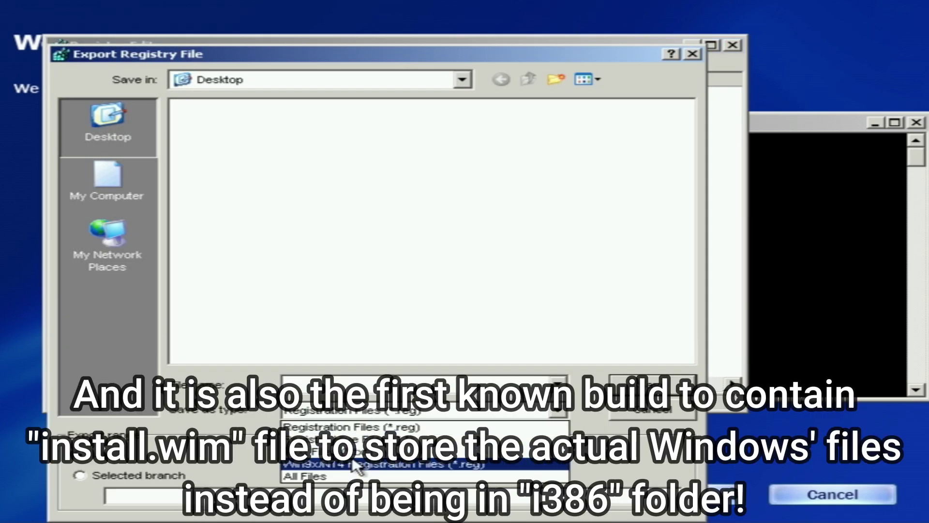
left_click(310, 473)
left_click(123, 183)
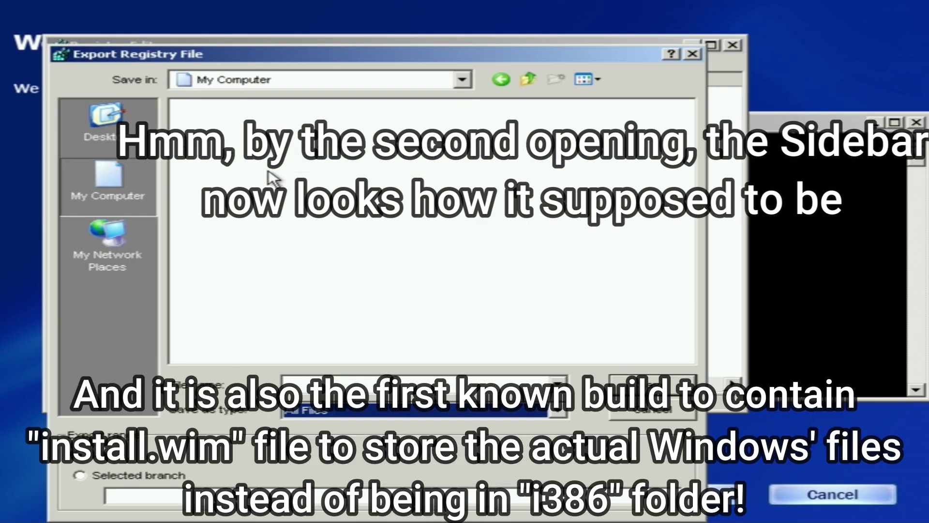
left_click(464, 80)
left_click(464, 327)
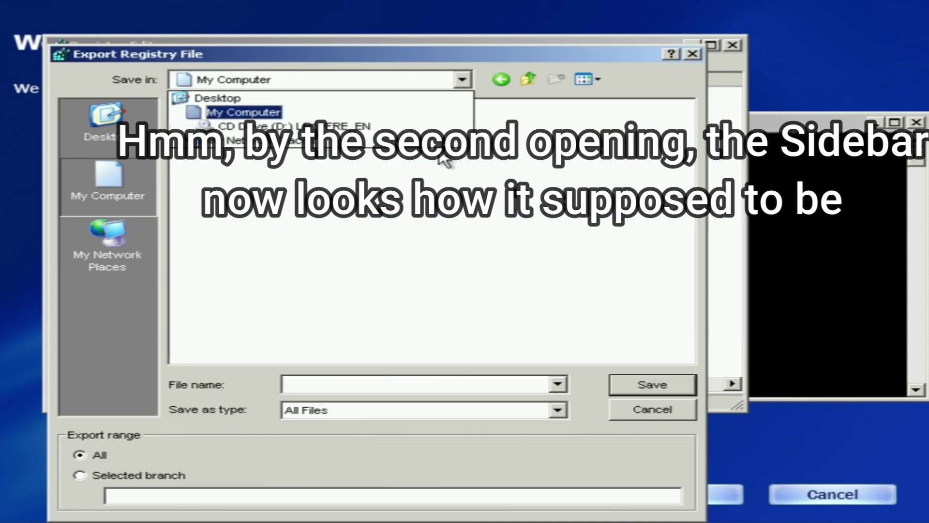
left_click(255, 127)
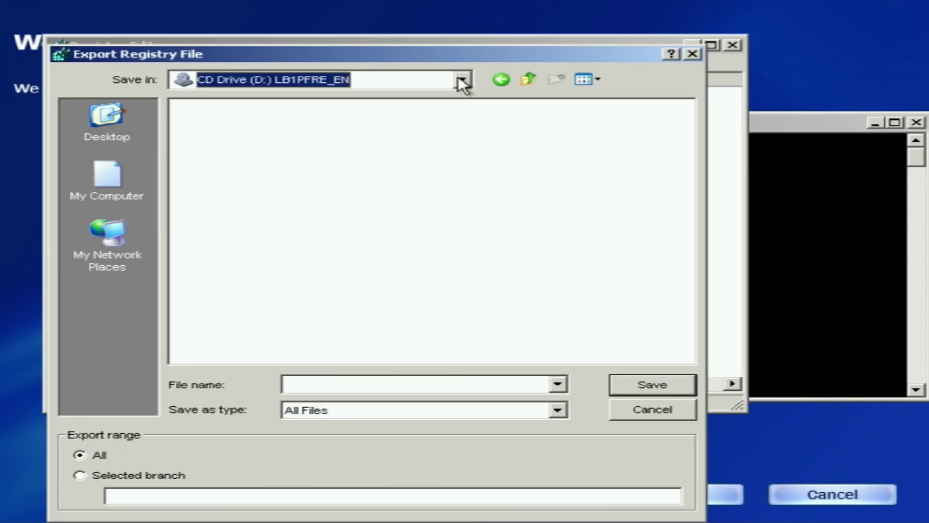
Refresh the CD Drive file list, switch it to Details view, and open the folder's Properties.
right_click(336, 186)
left_click(390, 233)
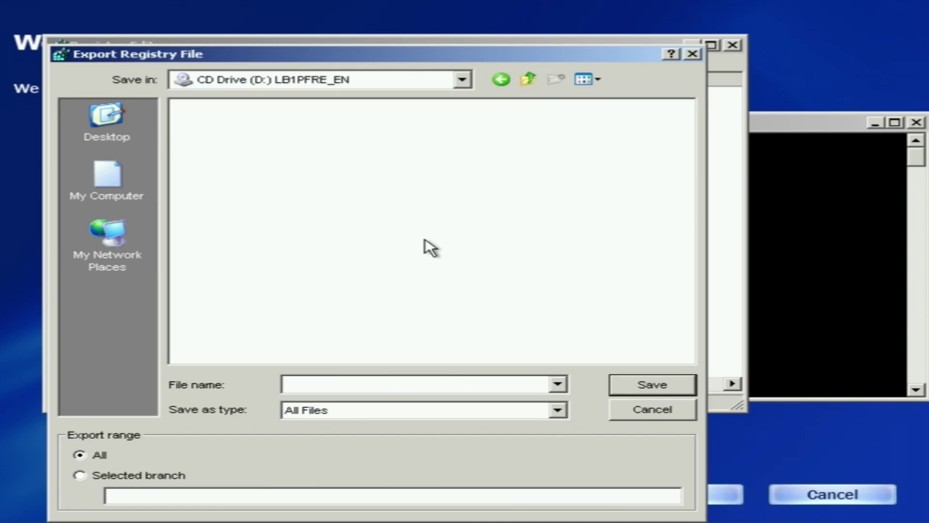
right_click(423, 239)
mouse_move(477, 249)
left_click(593, 263)
right_click(379, 204)
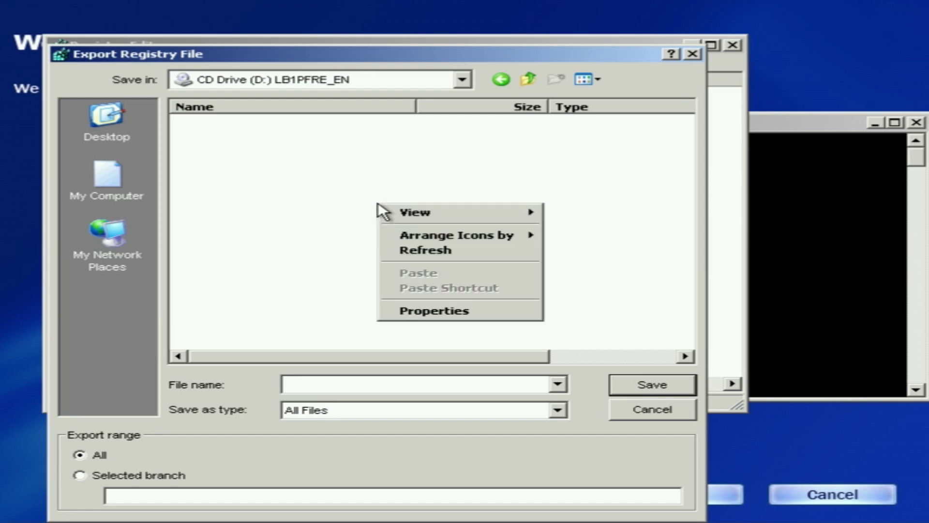
left_click(501, 312)
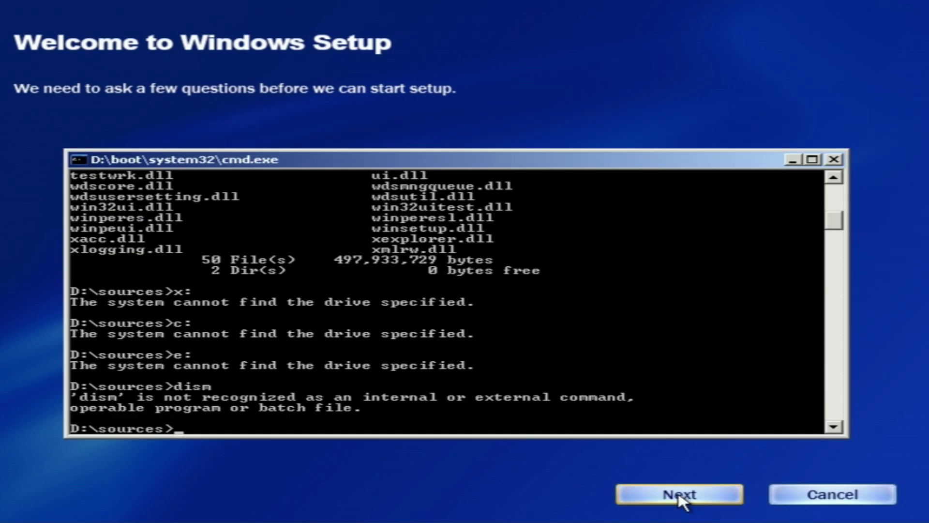
Advance Setup to the License Agreement and run taskmgr in the command prompt.
left_click(675, 495)
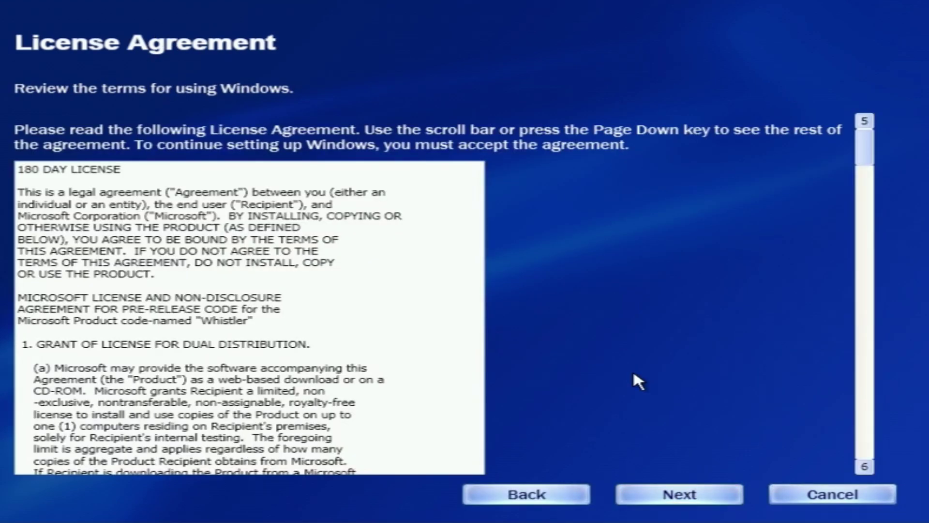
key("alt+Tab")
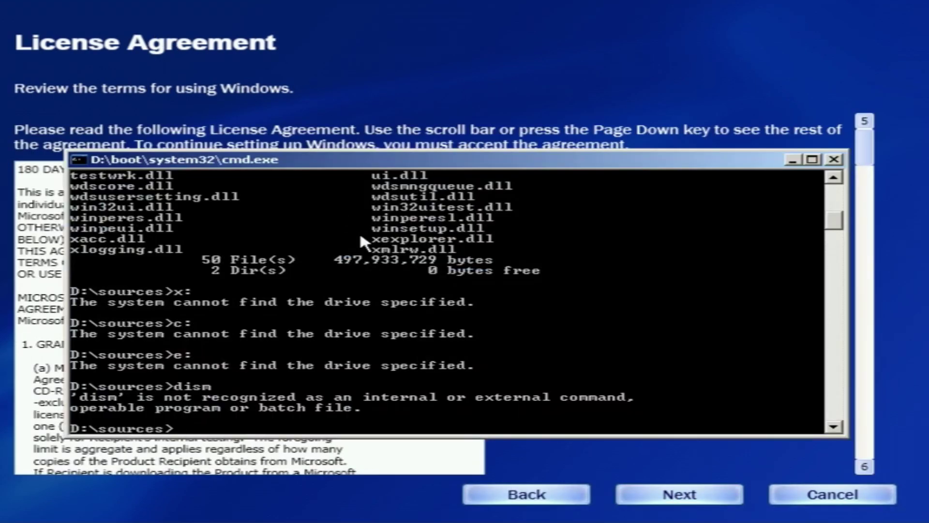
type("taskmgr")
key("Return")
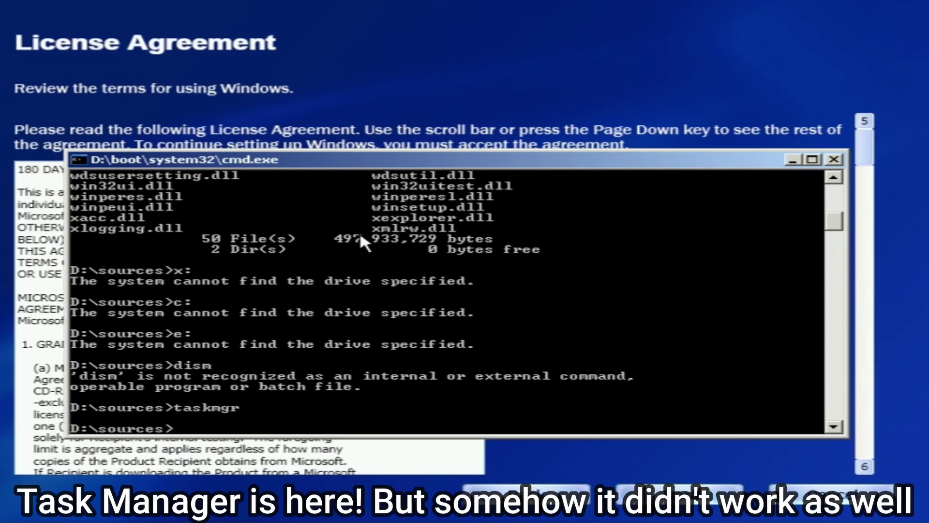
Rerun the taskmgr command five more times from the command history.
key("Up")
key("Return")
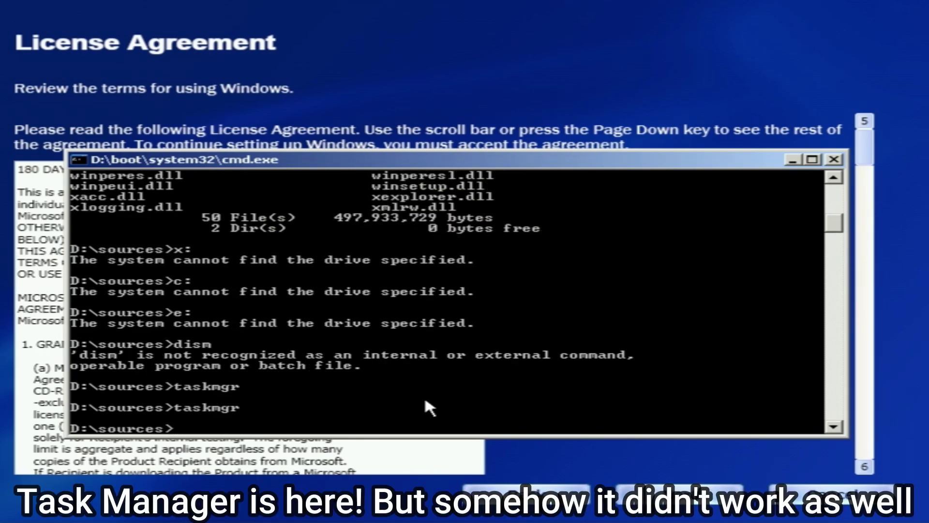
key("Up")
key("Return")
key("Up")
key("Return")
key("Up")
key("Return")
key("Up")
key("Return")
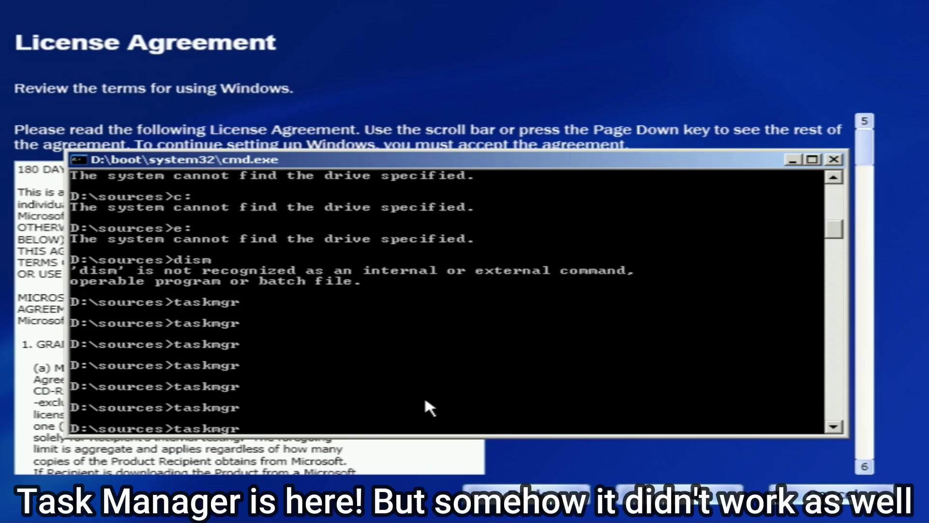
key("Up")
key("Return")
key("Up")
key("Return")
Run tasklist and taskkill /f /im setup.exe, then return to the Setup wizard.
key("BackSpace")
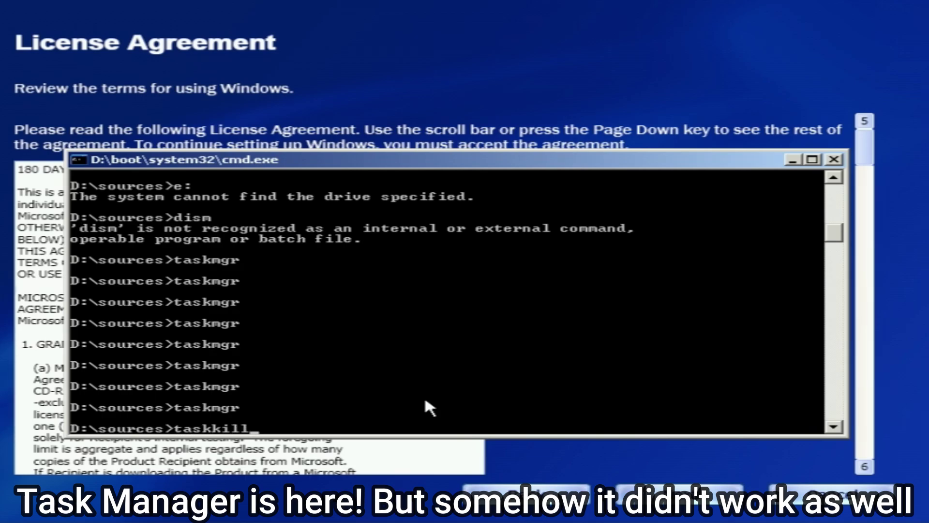
type("tasklist")
key("Return")
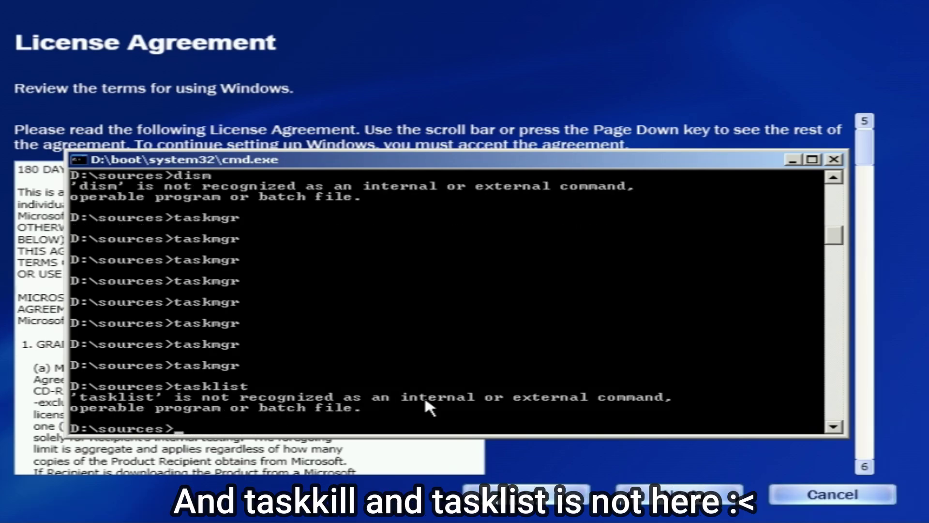
type("taskkill")
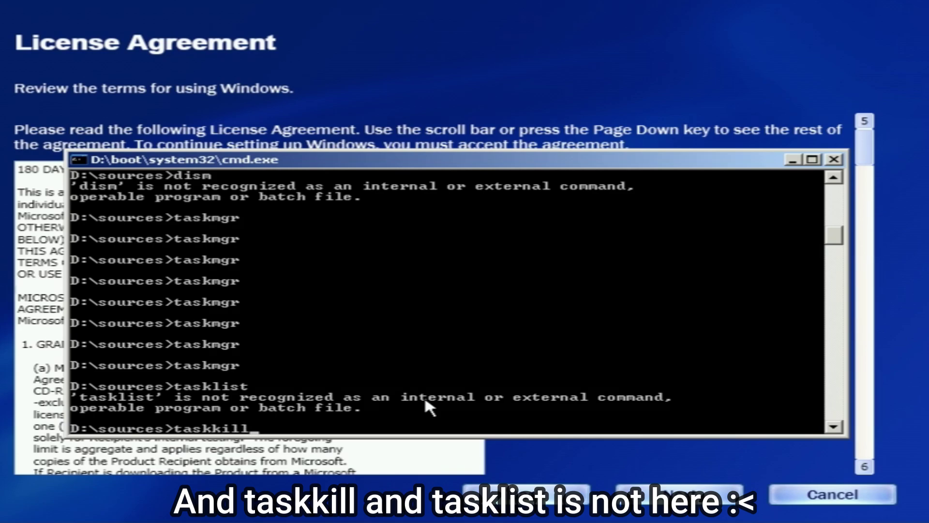
type(" /f /im setup.exe")
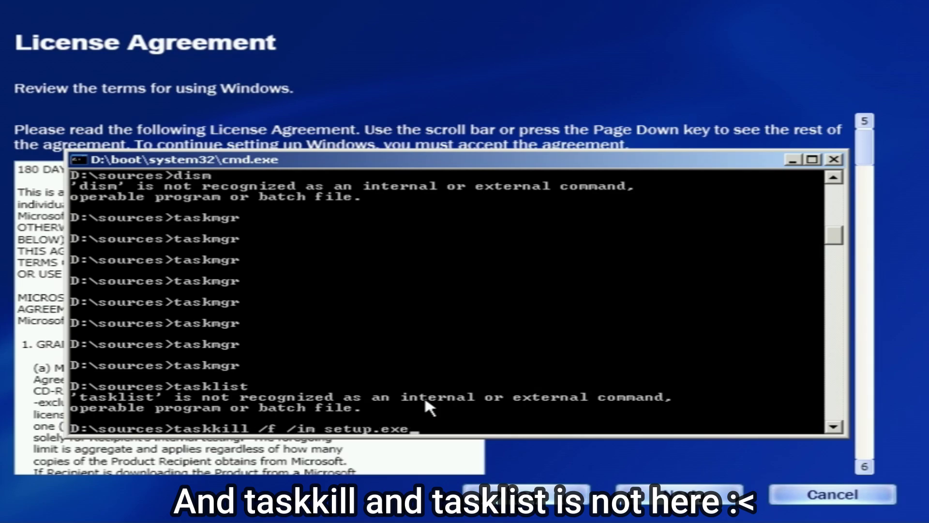
key("Return")
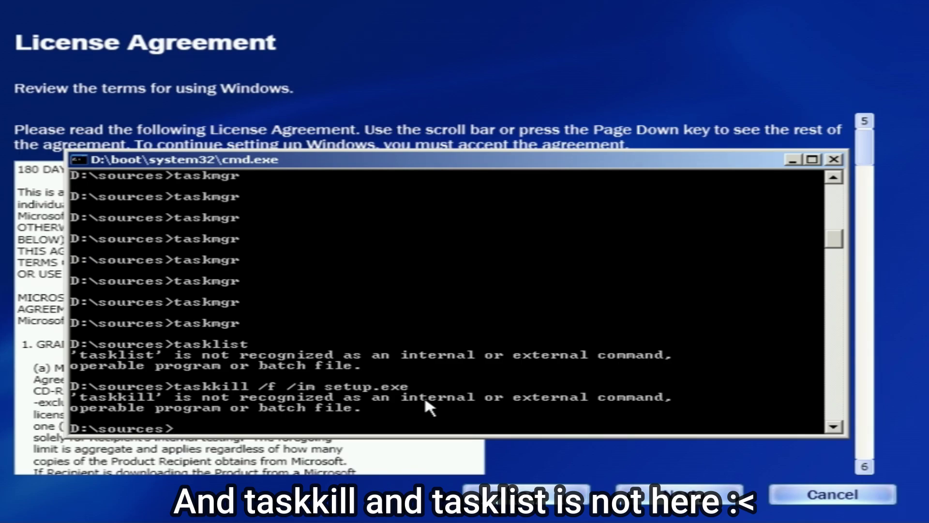
left_click(723, 494)
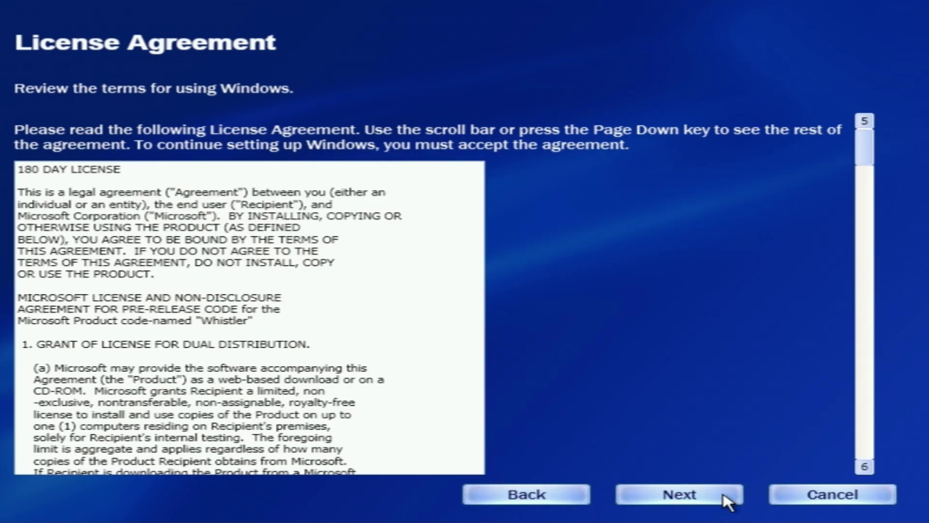
Scroll through the license agreement, accept it, and continue to the product key page.
left_click(725, 495)
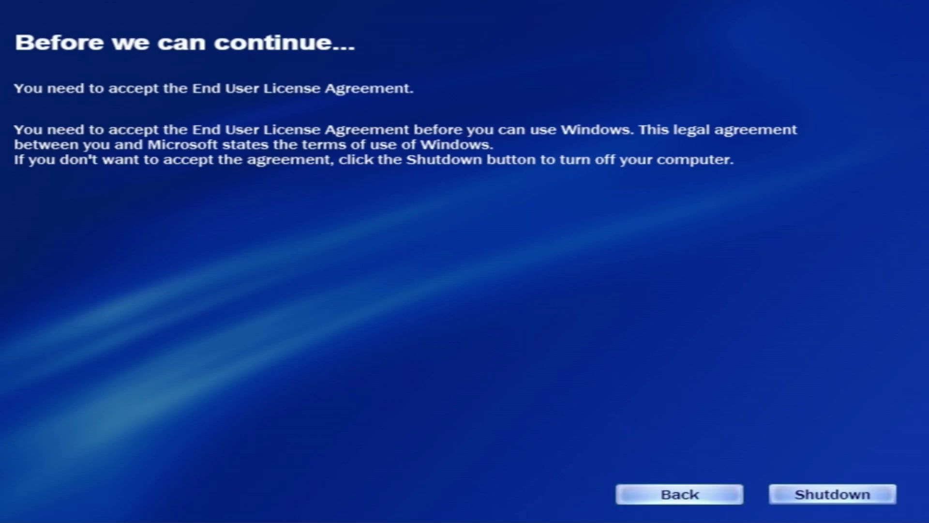
left_click(668, 494)
scroll(248, 362, "down", 10)
scroll(248, 368, "down", 15)
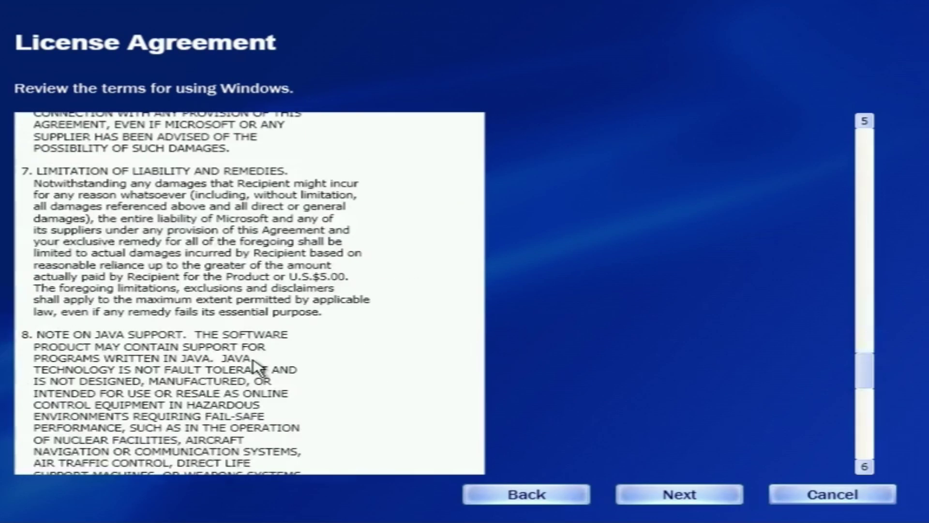
left_click(33, 408)
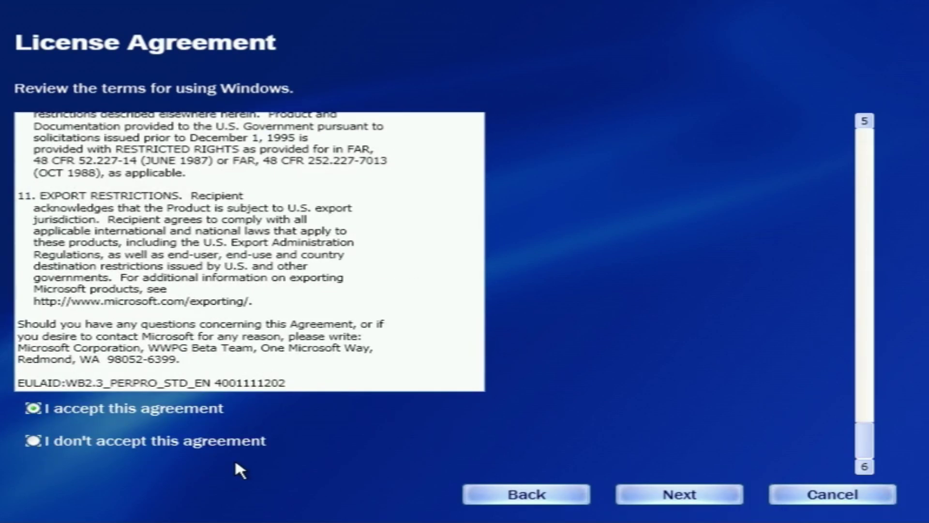
left_click(681, 492)
Enter the product key and continue to the drive selection page.
left_click(282, 173)
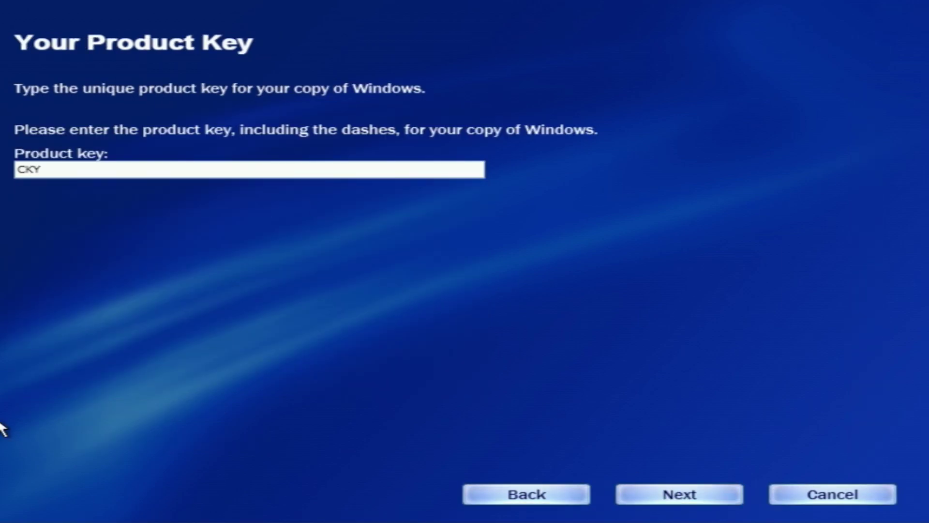
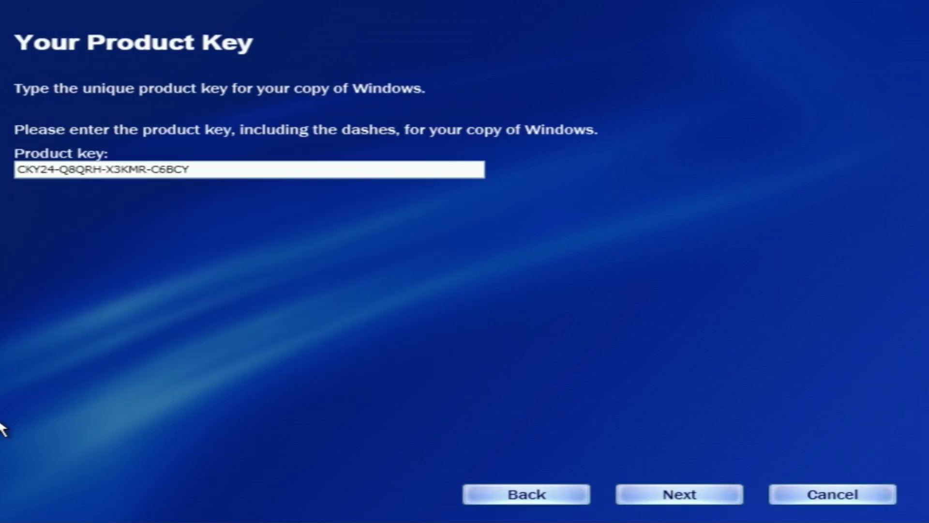
left_click_drag(58, 170, 14, 169)
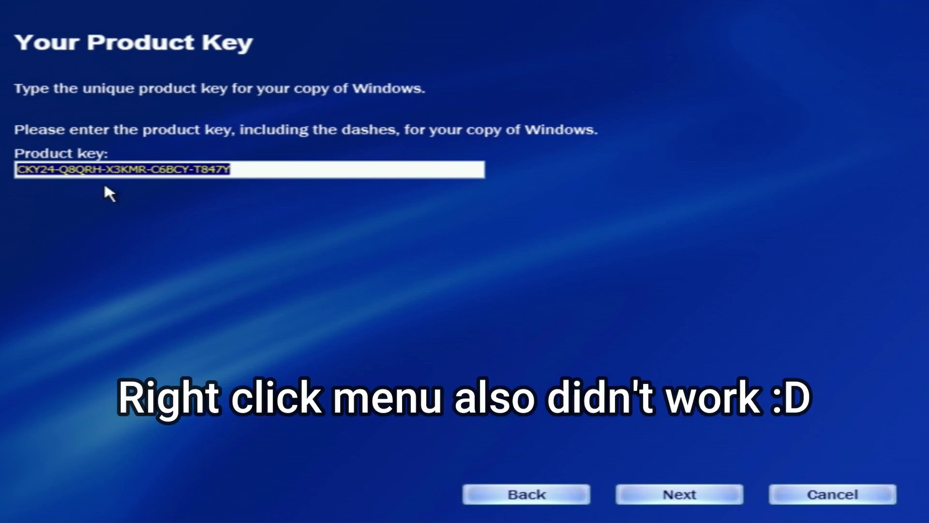
left_click(681, 494)
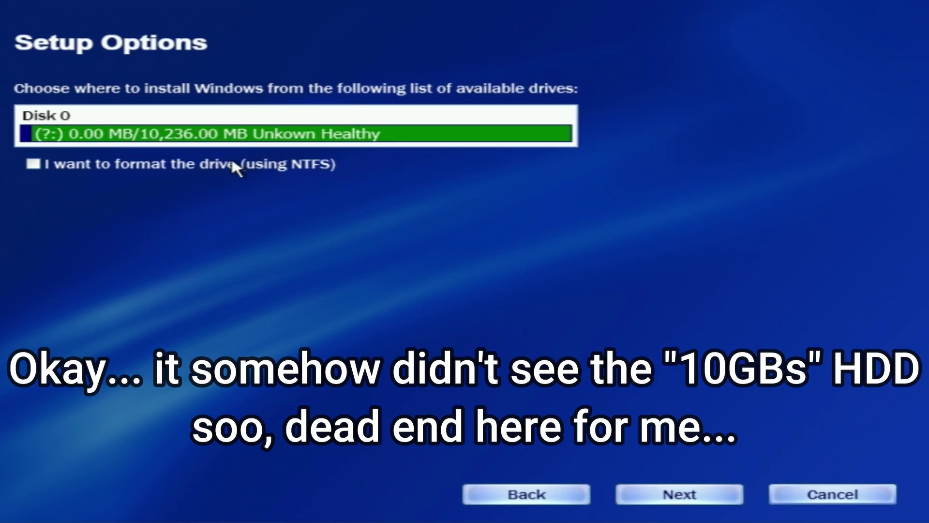
Choose NTFS formatting for Disk 0, then cancel and close Setup and move the console lower.
left_click(47, 165)
left_click(701, 497)
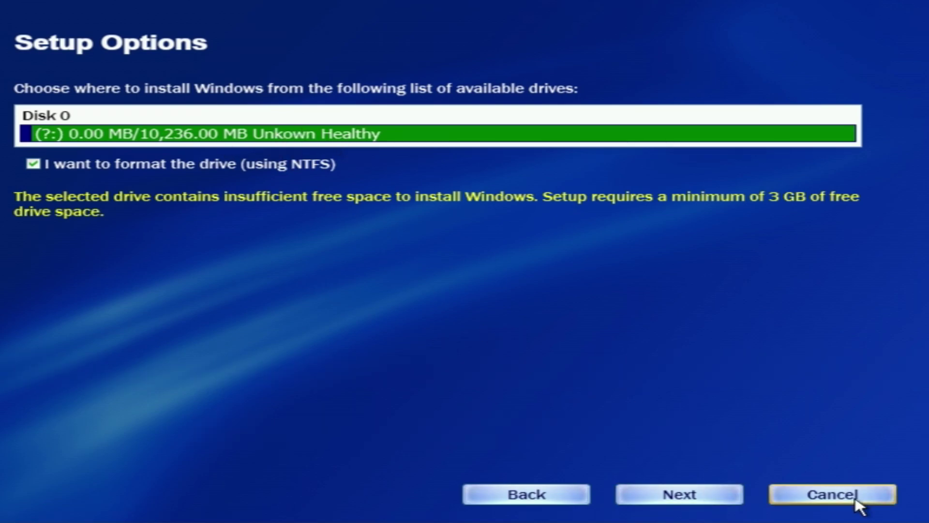
left_click(799, 499)
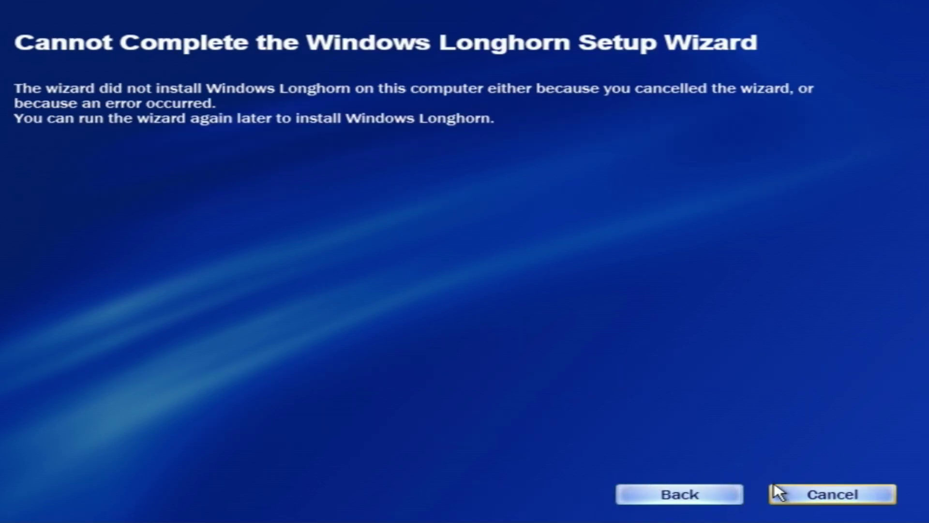
left_click(846, 497)
mouse_move(569, 163)
left_mouse_down()
mouse_move(597, 290)
mouse_move(630, 370)
mouse_move(641, 167)
mouse_move(784, 249)
mouse_move(926, 269)
mouse_move(576, 173)
left_mouse_up()
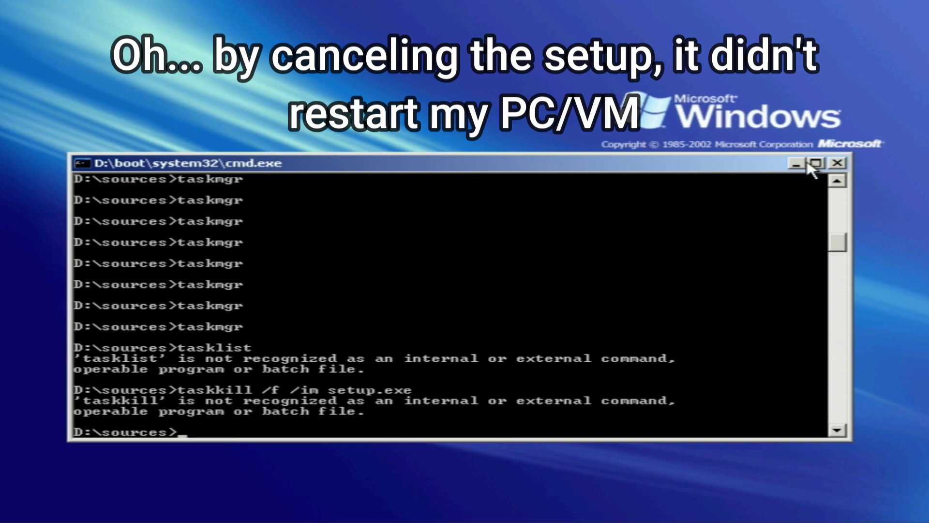
Minimize and restore the command prompt from the taskbar, then close it.
left_click(796, 163)
left_click(122, 511)
left_click(836, 161)
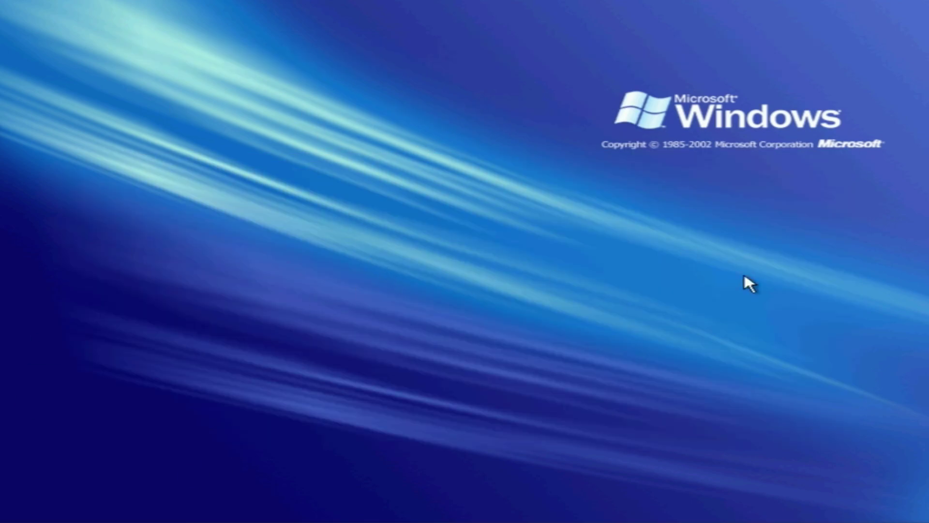
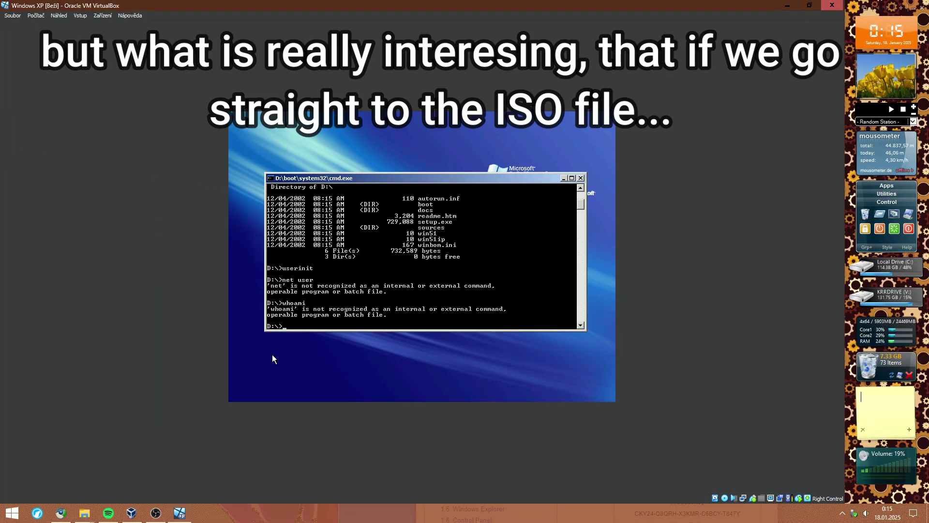
Try running winlogon.exe and winpeshl.exe from the DVD's system32 folder, then inspect xlog.exe.
mouse_move(77, 516)
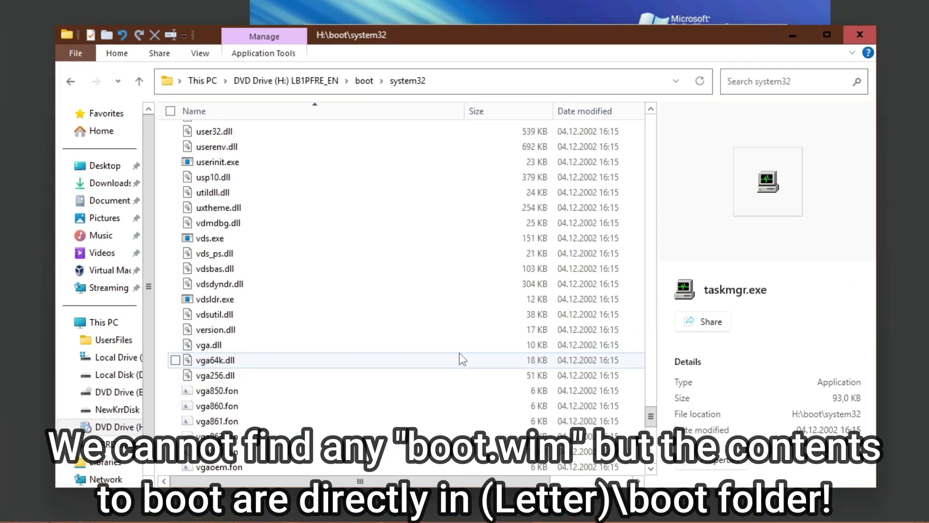
scroll(459, 353, "down", 7)
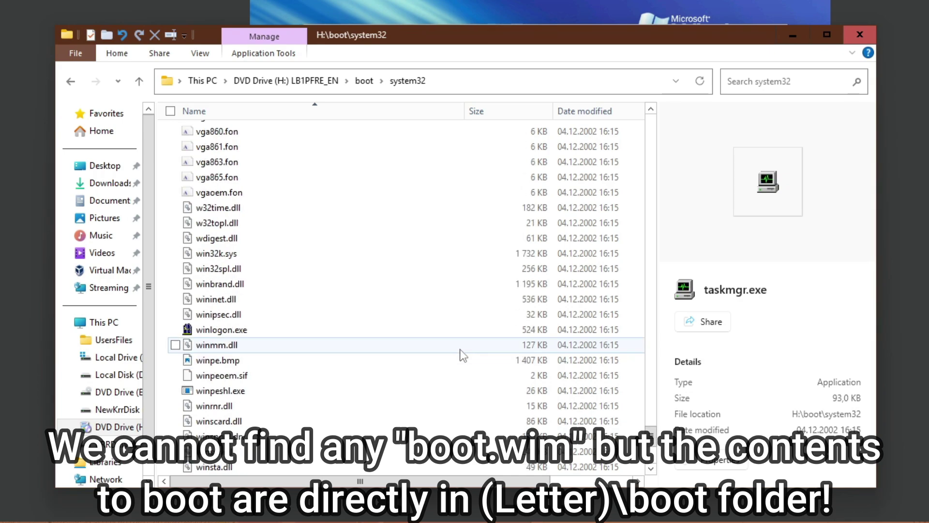
double_click(307, 329)
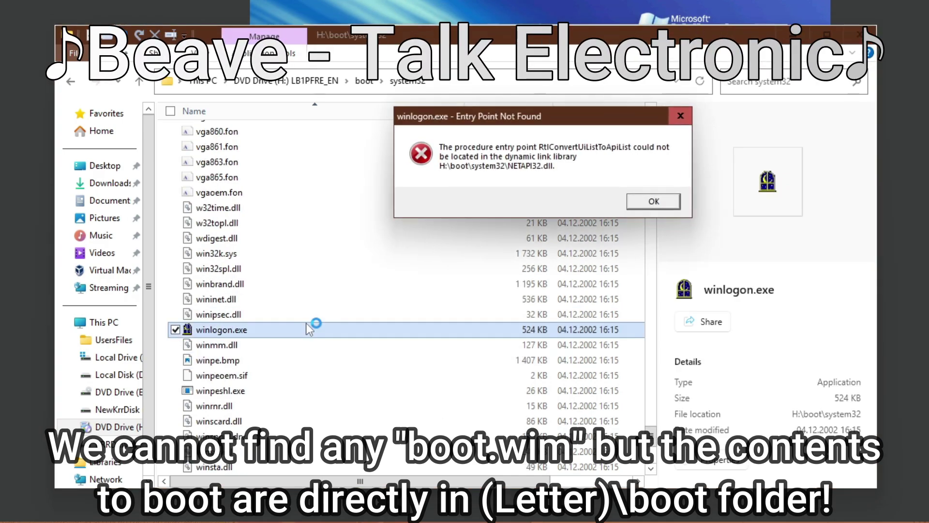
left_click(653, 202)
scroll(487, 318, "down", 4)
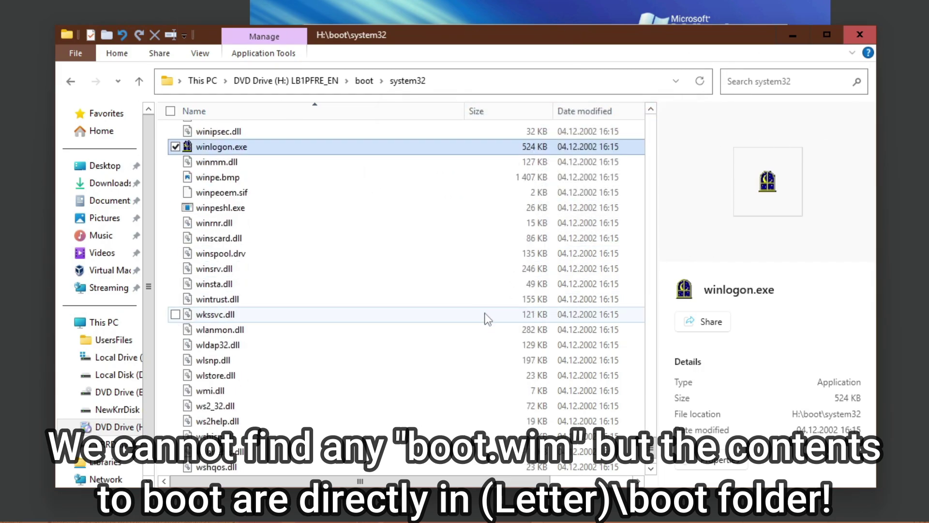
scroll(300, 241, "up", 1)
double_click(290, 251)
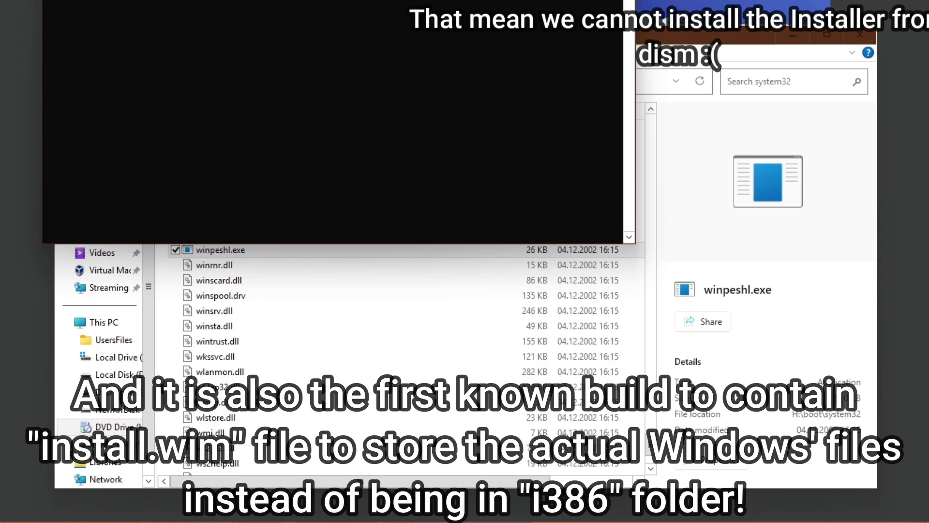
scroll(349, 290, "down", 3)
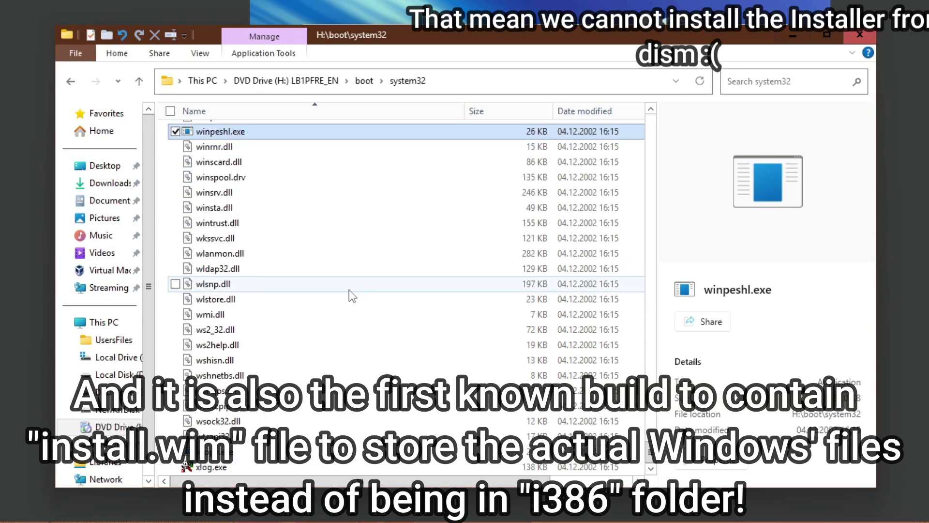
left_click(213, 467)
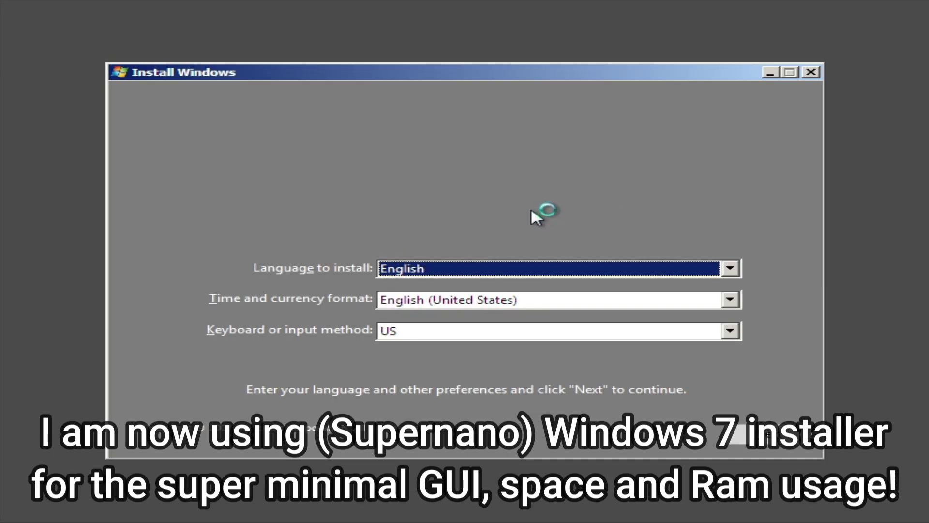
In a Shift+F10 command prompt, begin the dism command and confirm the DVD is CD Drive (E:).
key("shift+F10")
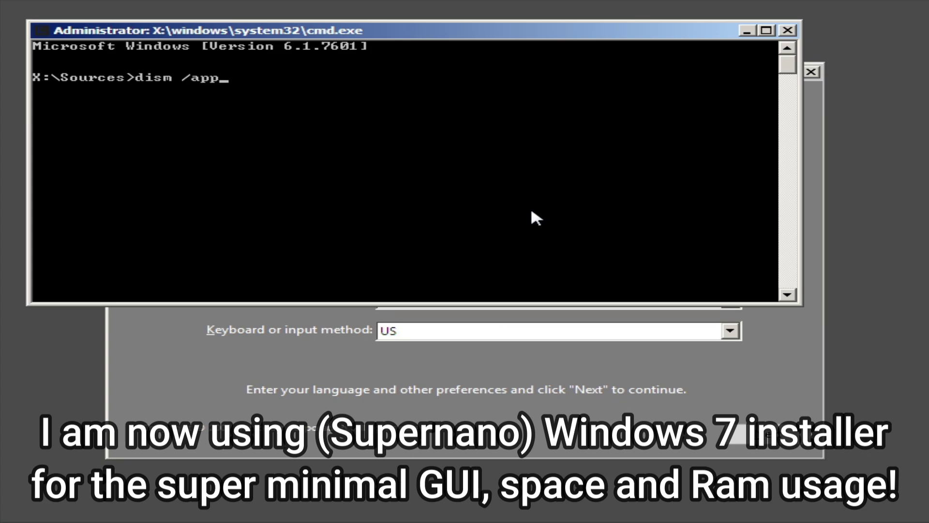
type("y")
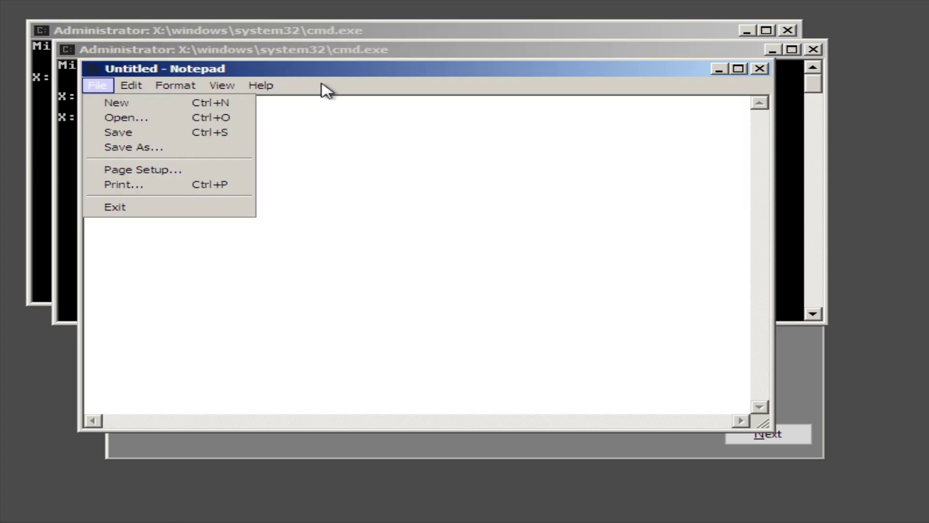
left_click(150, 117)
left_click(172, 263)
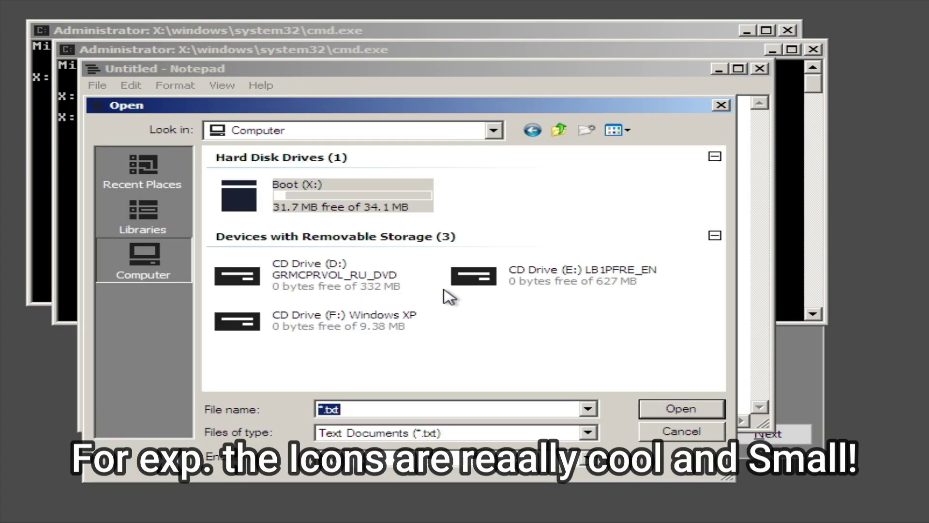
left_click(570, 277)
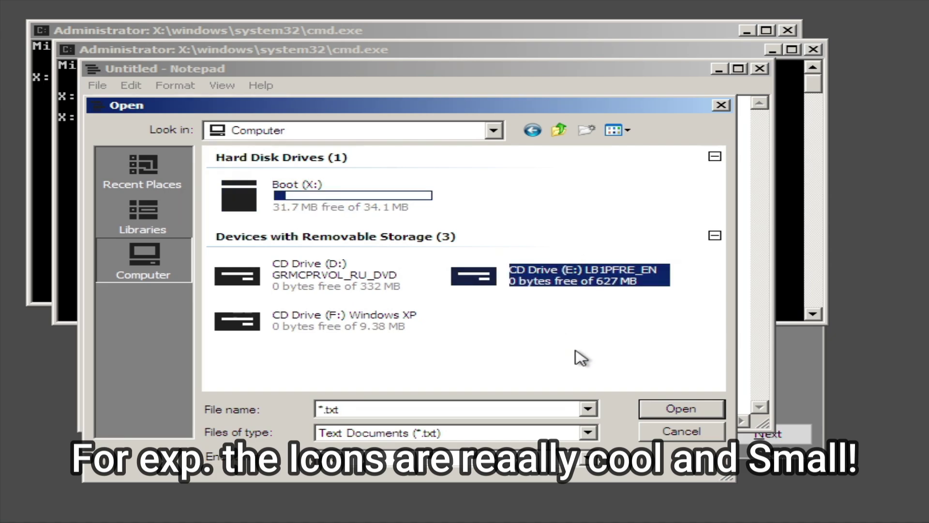
left_click(167, 30)
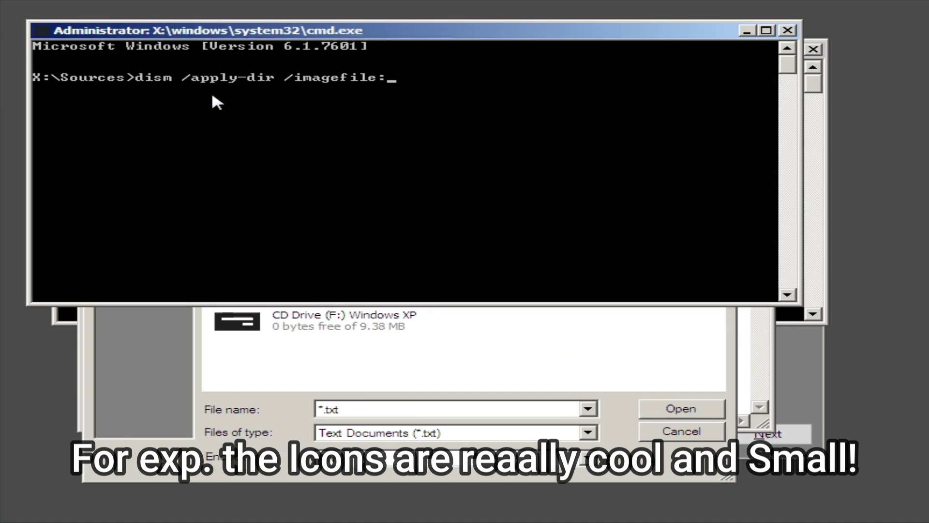
type("E")
left_click(821, 368)
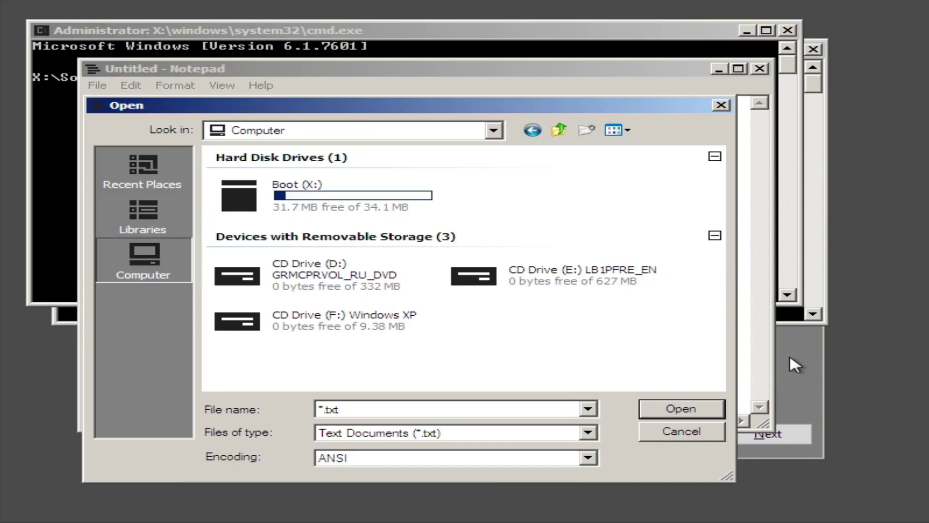
Accept the language settings and start the Windows 7 installation with Install now.
left_click(790, 359)
left_click(794, 437)
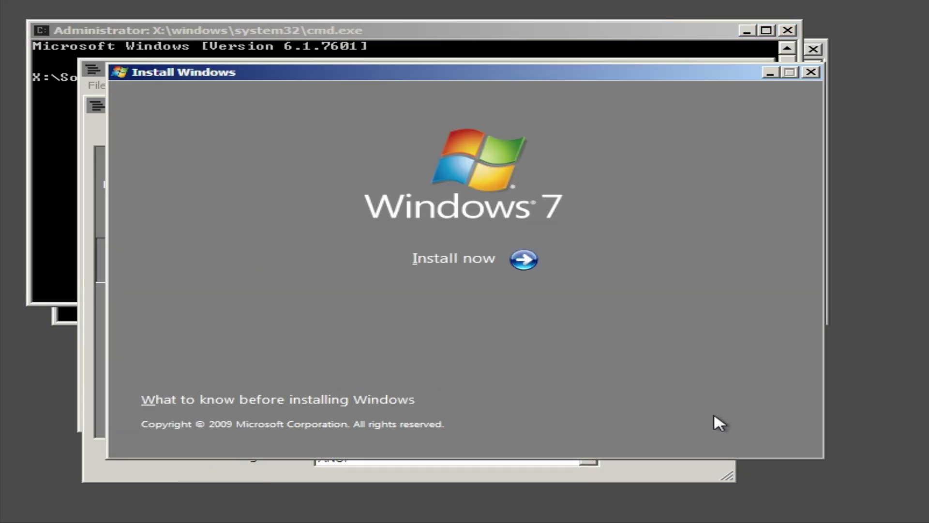
left_click(541, 271)
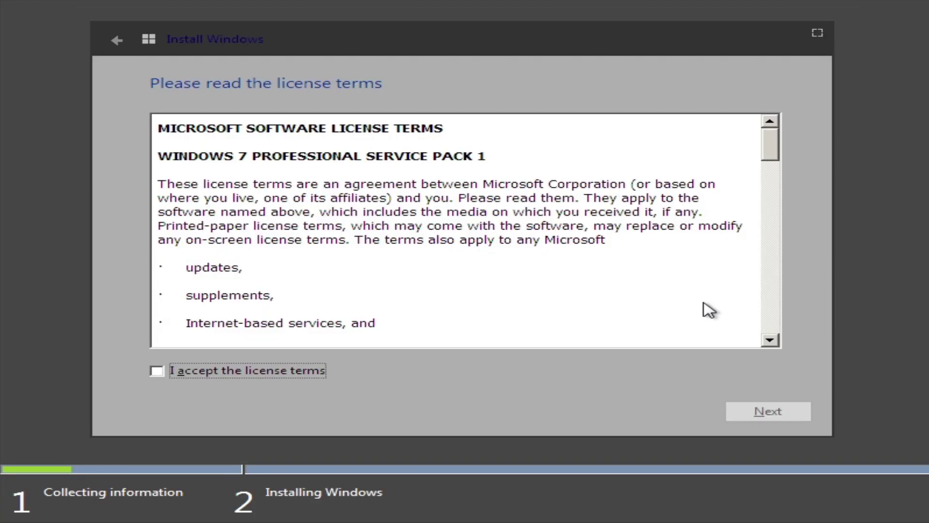
Accept the license terms, choose Custom installation, and show the advanced drive options for Disk 0.
left_click(205, 372)
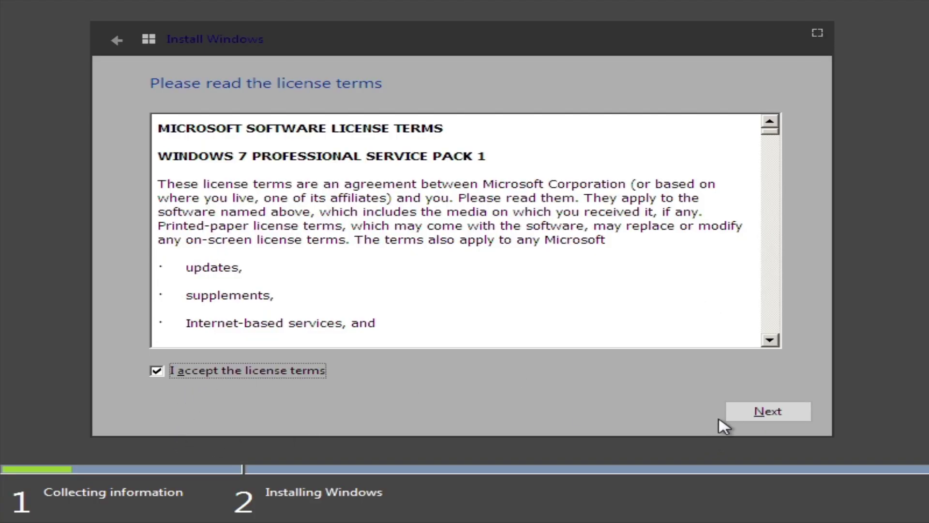
left_click(761, 419)
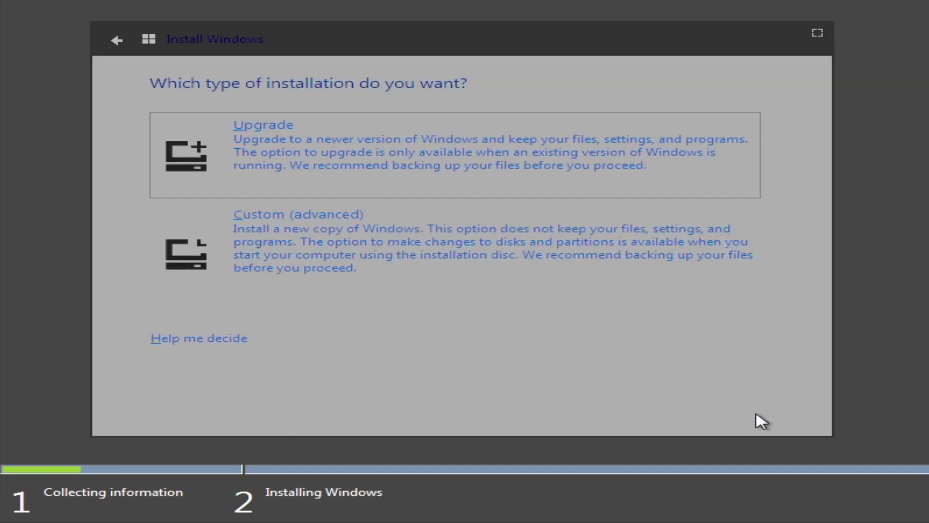
left_click(546, 272)
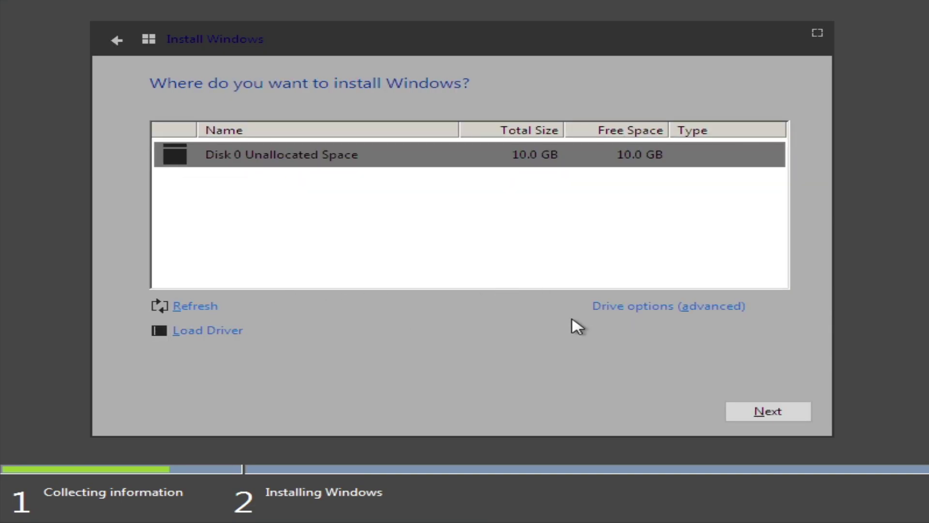
left_click(684, 308)
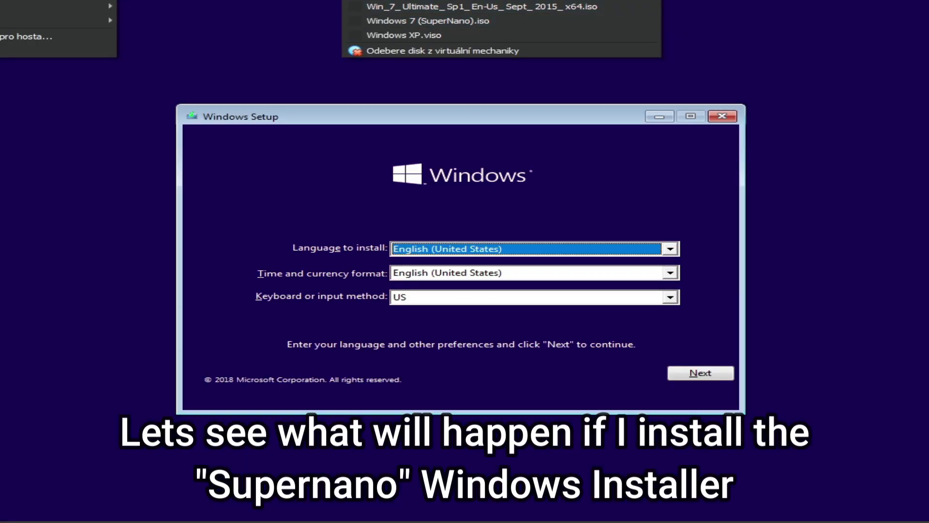
Start the Windows installation without entering a product key.
left_click(444, 214)
key("shift+F10")
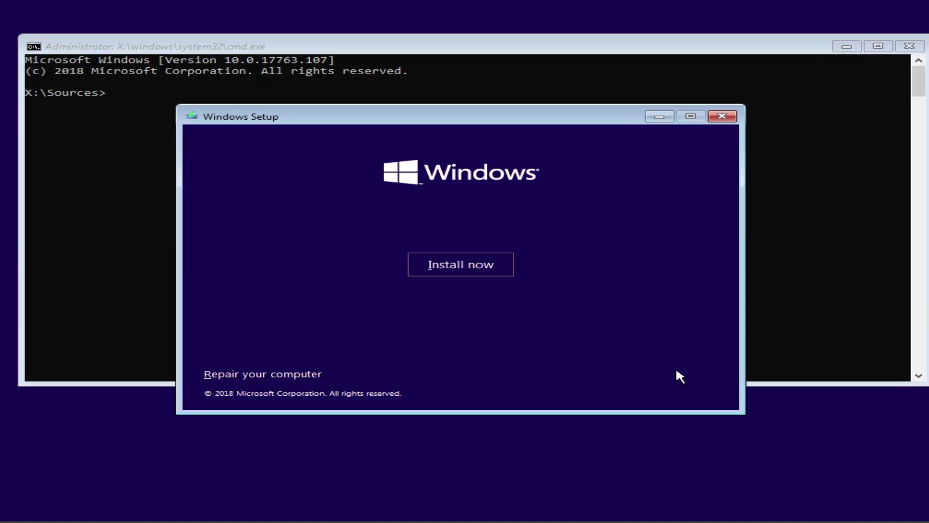
left_click(422, 261)
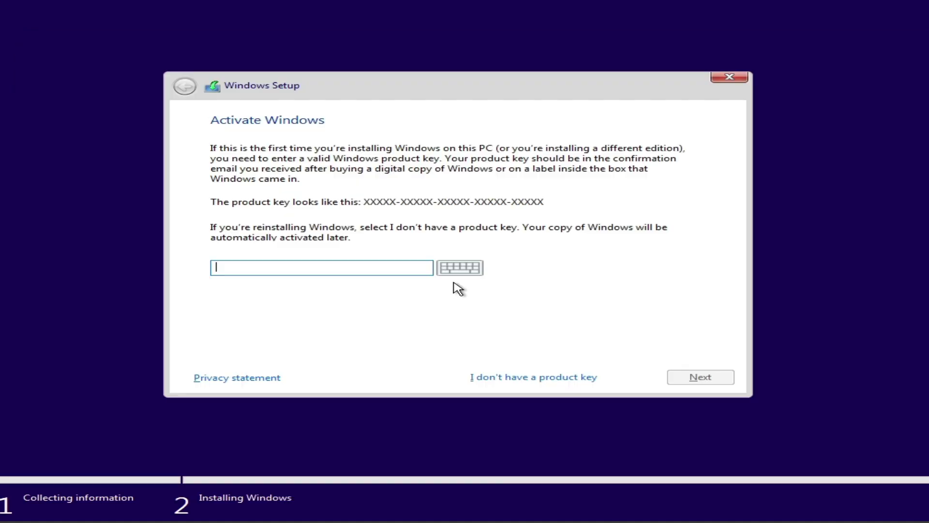
left_click(533, 376)
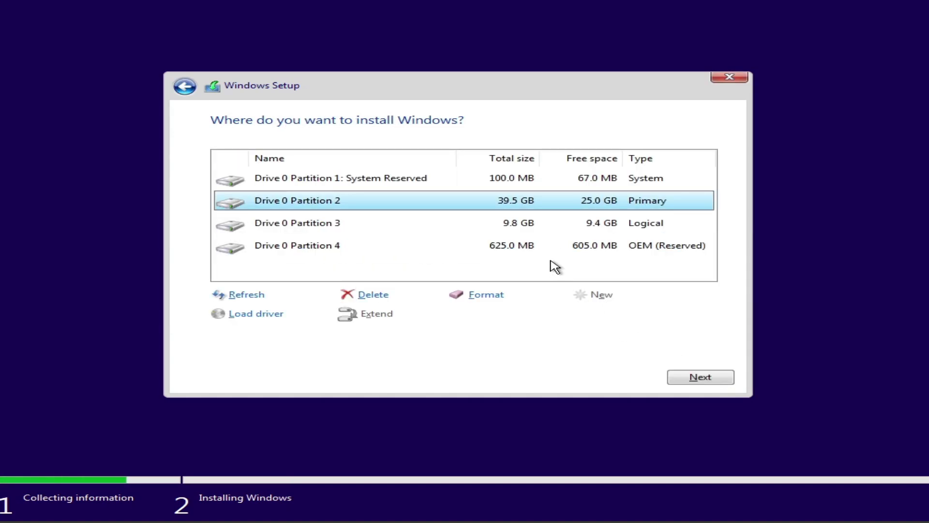
Select Drive 0 Partition 3 and format it, confirming the data erase.
left_click(484, 223)
left_click(486, 294)
left_click(560, 315)
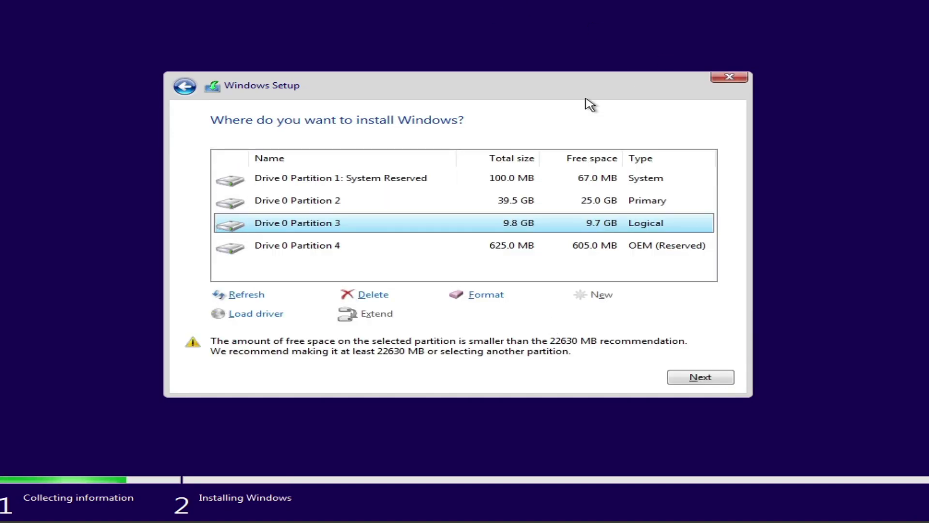
key("shift+F10")
Launch Notepad and use its Open dialog to browse the drives, checking CD Drive (H:).
type("notepad")
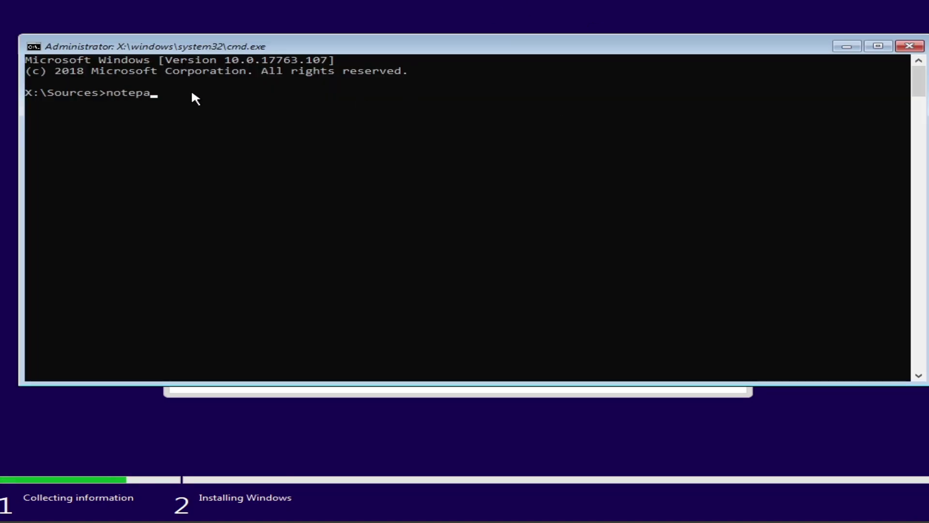
key("Return")
left_click(82, 79)
left_click(104, 111)
scroll(348, 297, "up", 3)
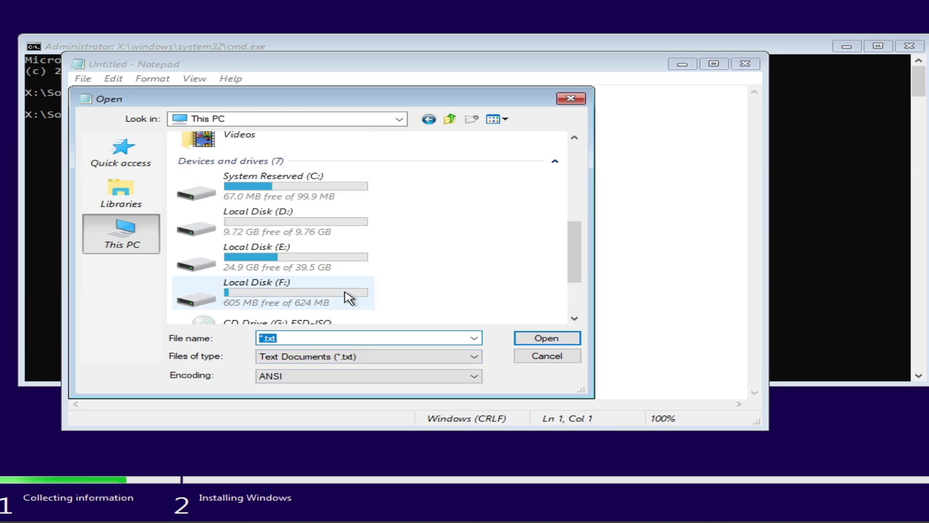
scroll(274, 215, "down", 3)
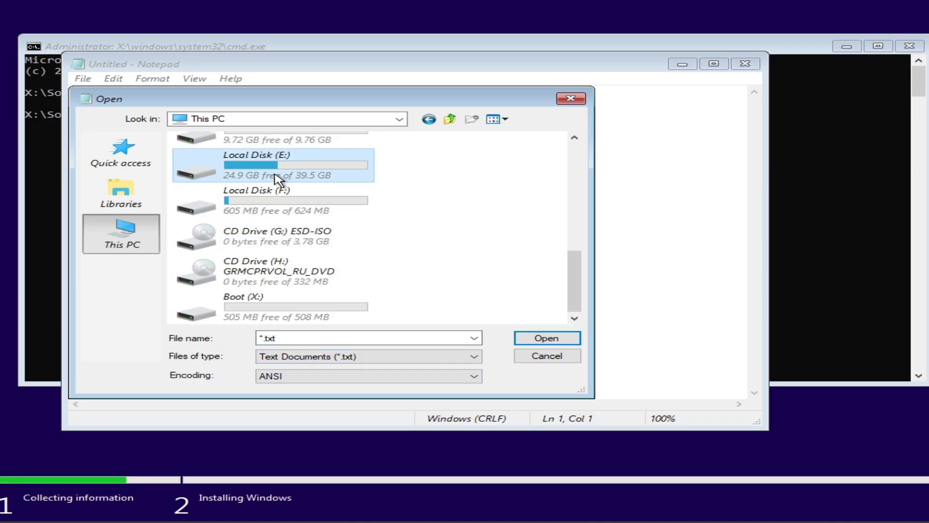
double_click(306, 280)
left_click(451, 119)
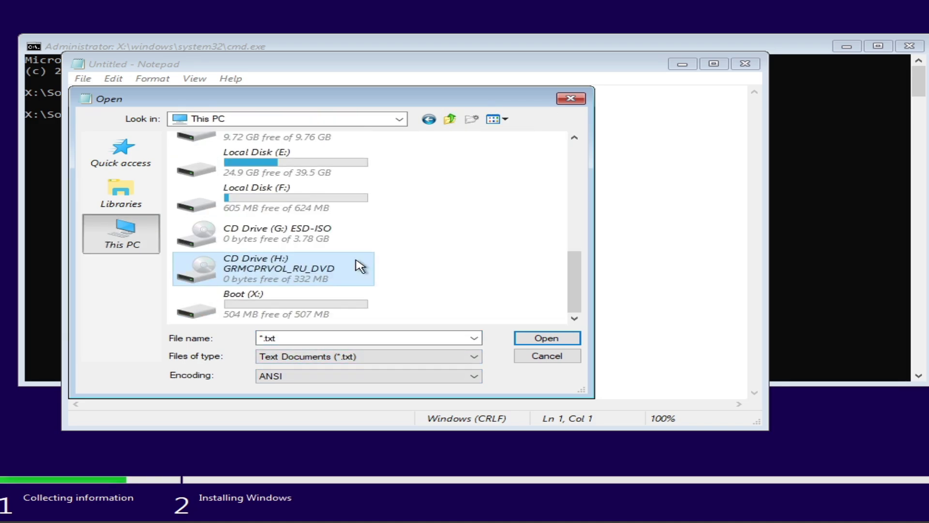
left_click(778, 53)
Apply H:\sources\boot.wim index 1 to D:\ and create boot files from D:\Windows.
type("dism /apply-image")
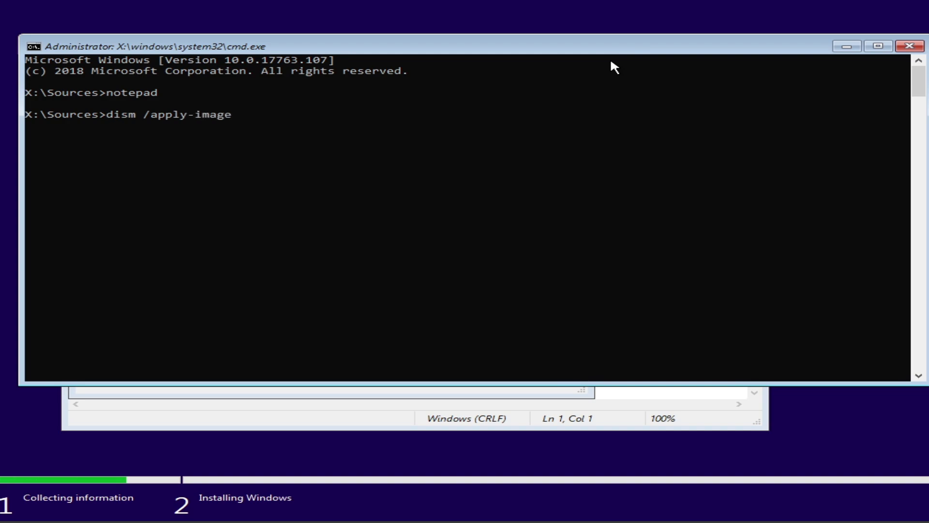
type(" /imagefile:H:\\sources\\boot.wim /index:1 ")
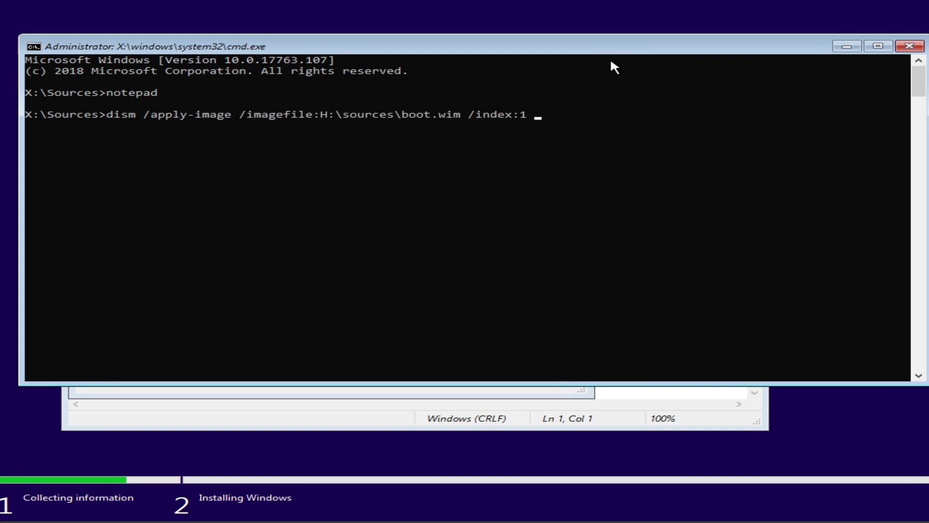
type("/applydir:D:\\")
key("Return")
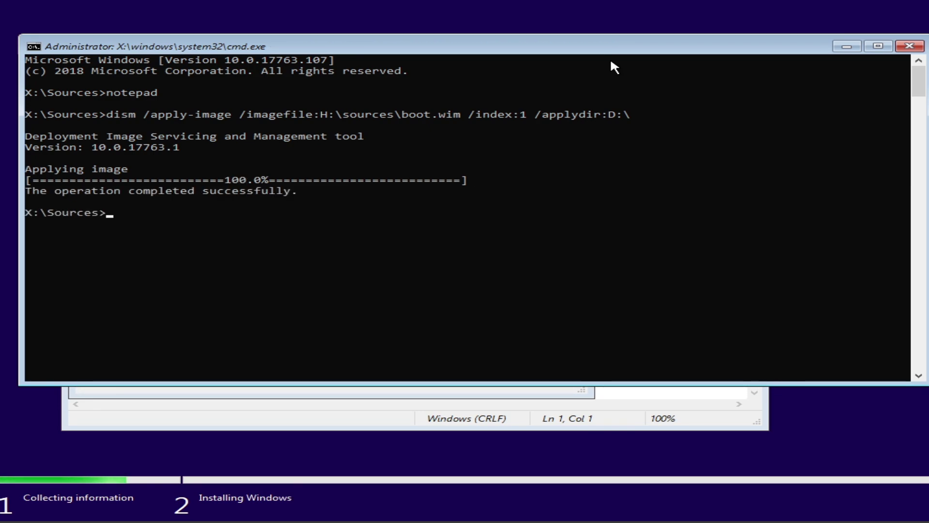
type("ws")
key("Return")
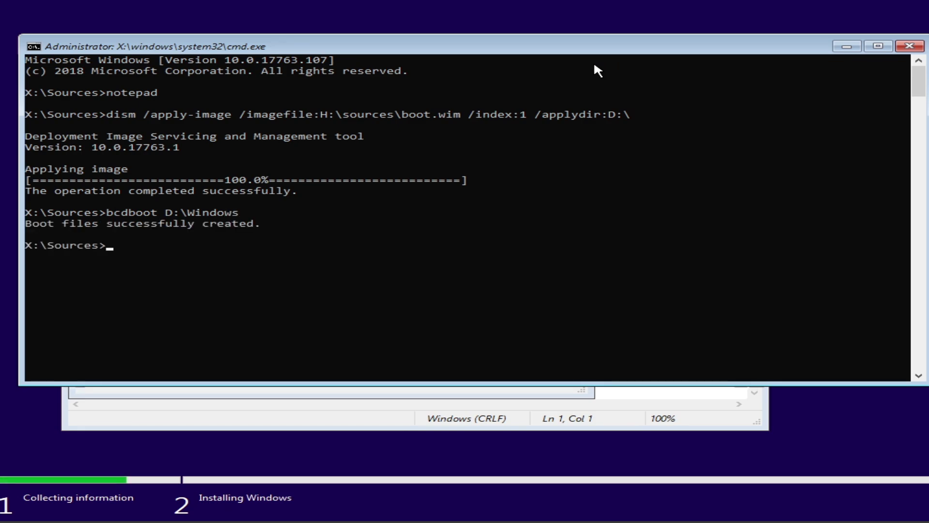
left_click(910, 46)
key("Escape")
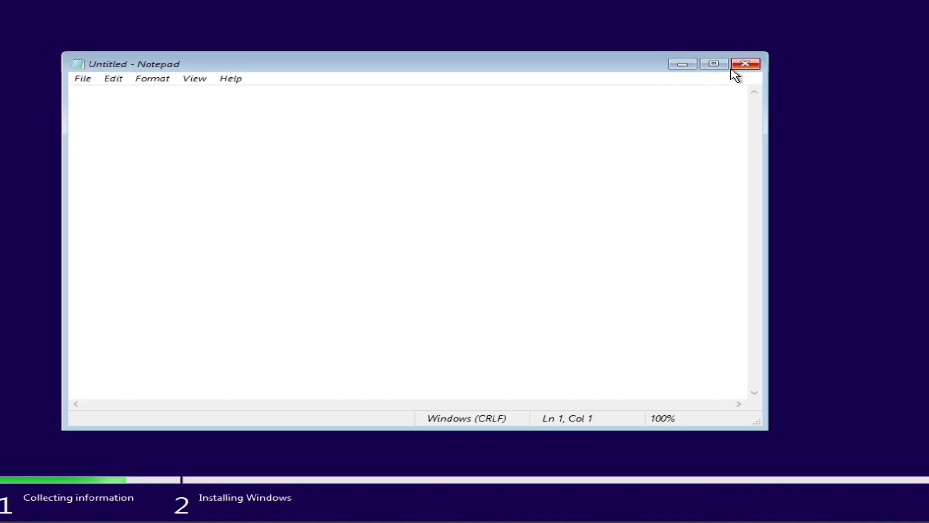
Close Notepad, quit Windows Setup, and restart the VM, booting from the DVD.
left_click(750, 62)
left_click(730, 77)
key("y")
left_click(721, 119)
left_click(587, 315)
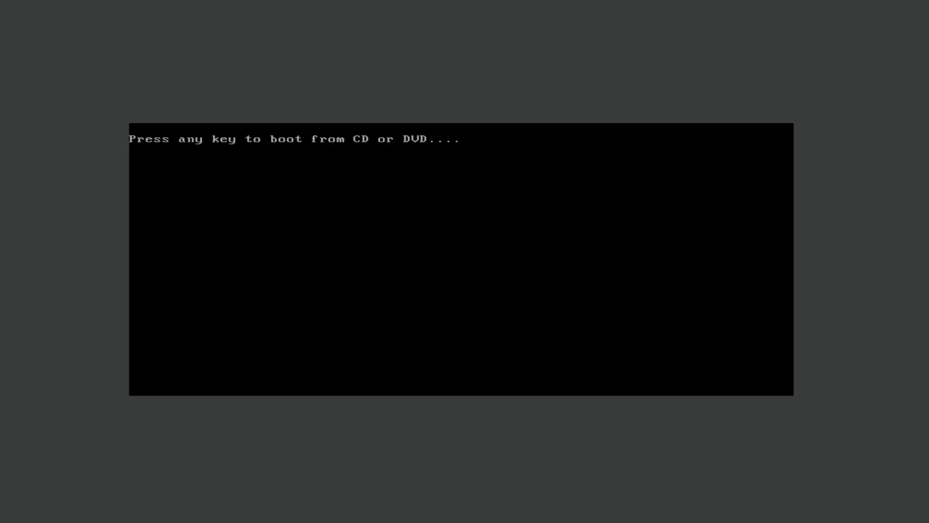
key("Return")
key("Return")
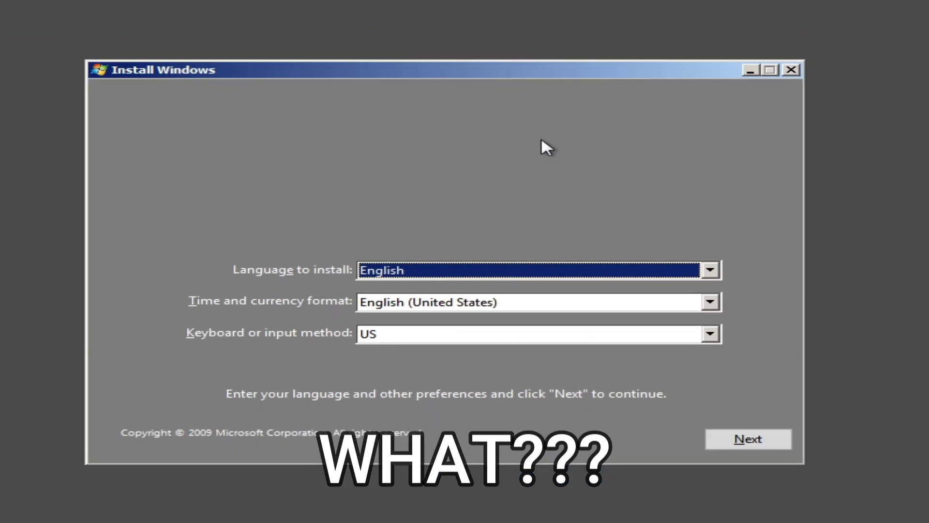
Keep English as the installation language and review the time and currency format options.
left_click(571, 268)
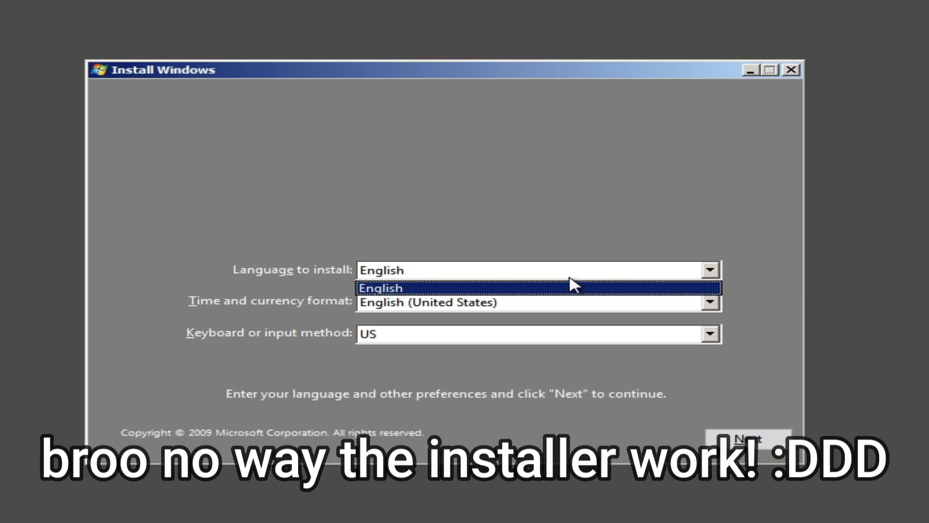
left_click(589, 284)
left_click(522, 300)
Launch Notepad from a Shift+F10 command prompt and list the computer's drives, checking Local Disk (X:).
key("shift+F10")
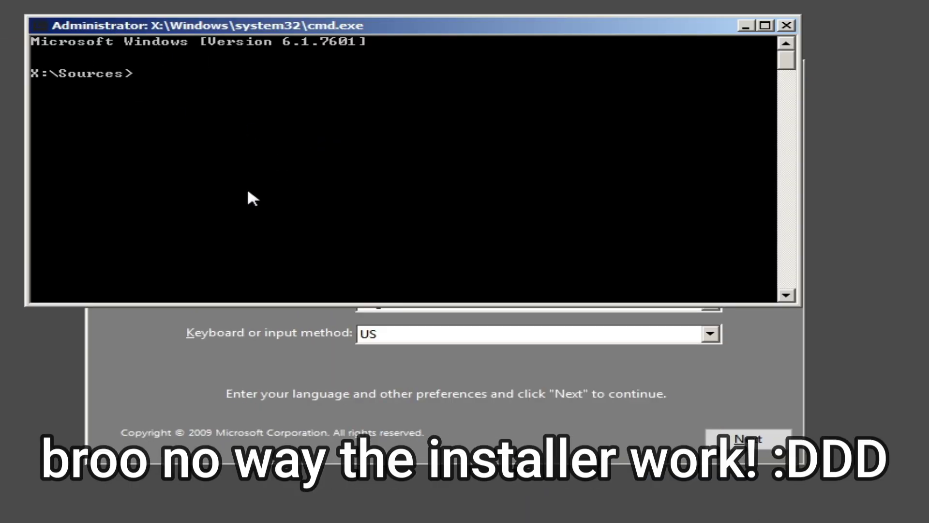
type("notepad")
key("Return")
left_click(69, 62)
left_click(87, 96)
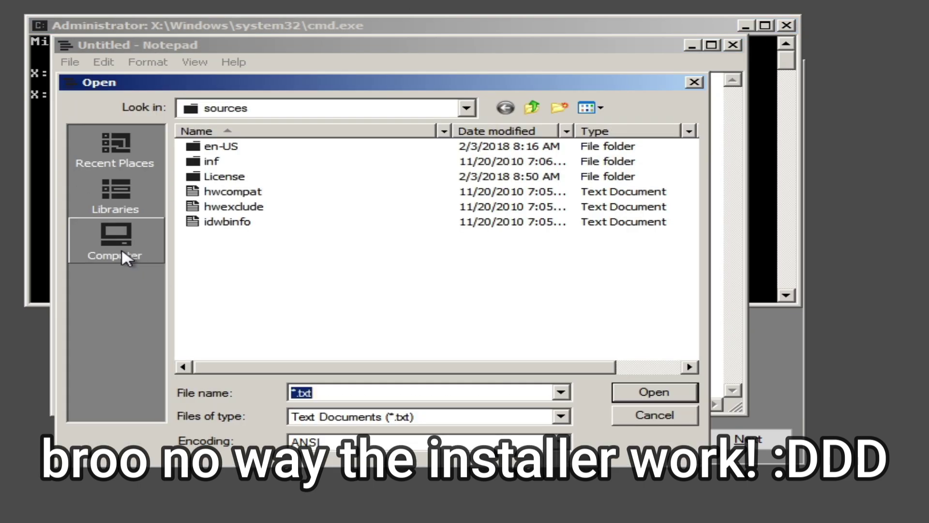
left_click(125, 257)
left_click(466, 232)
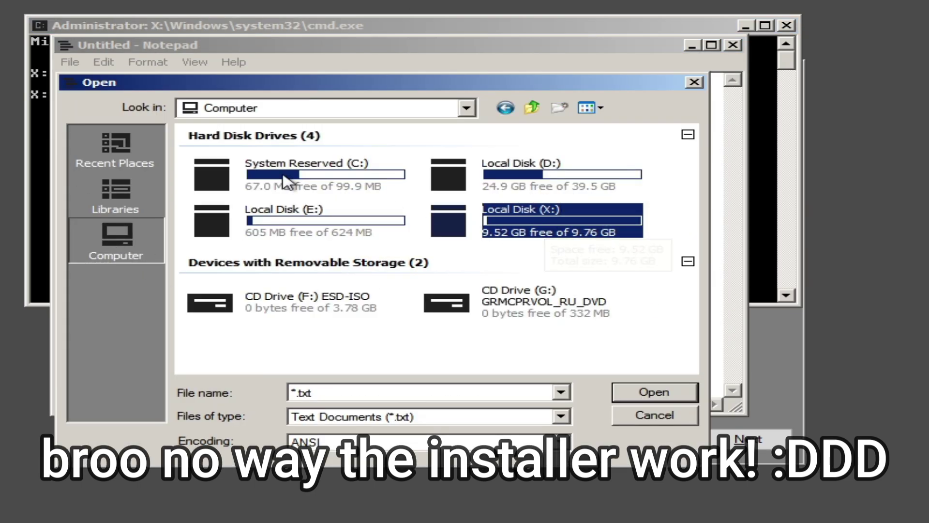
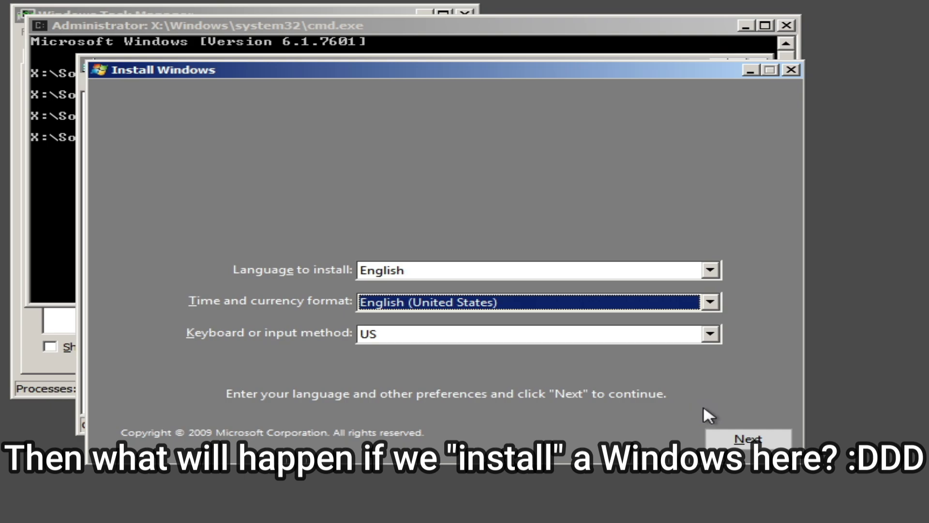
Highlight the OSImage error reporting that install.wim does not exist in legacy Windows Setup.
left_click(670, 309)
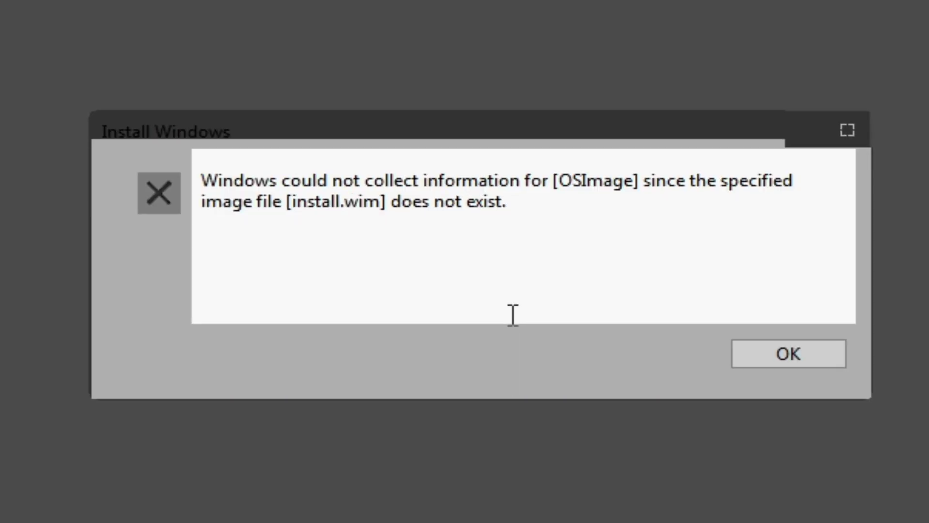
left_click_drag(560, 189, 656, 192)
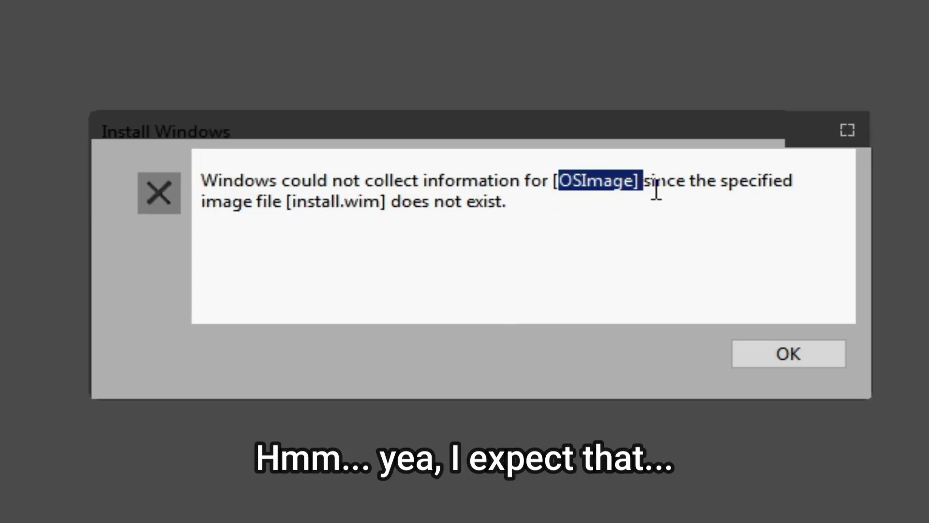
left_click(691, 188)
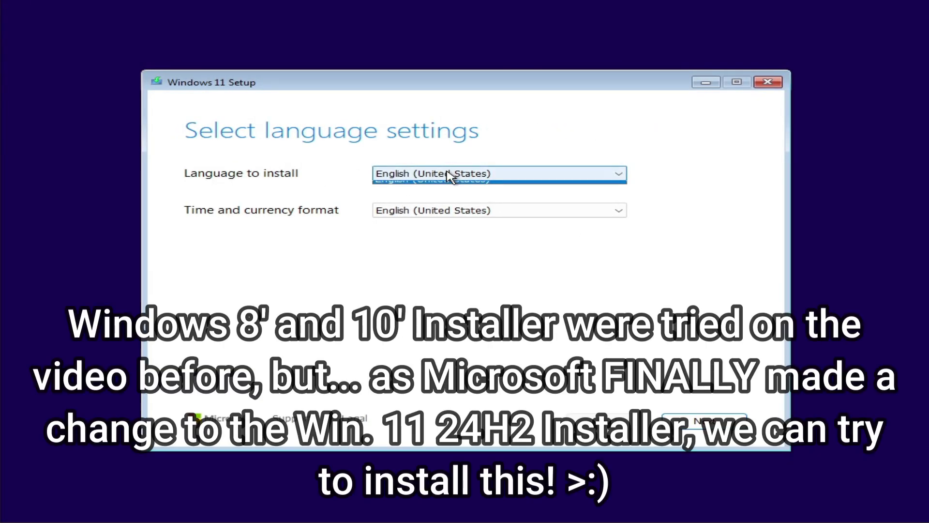
left_click(435, 211)
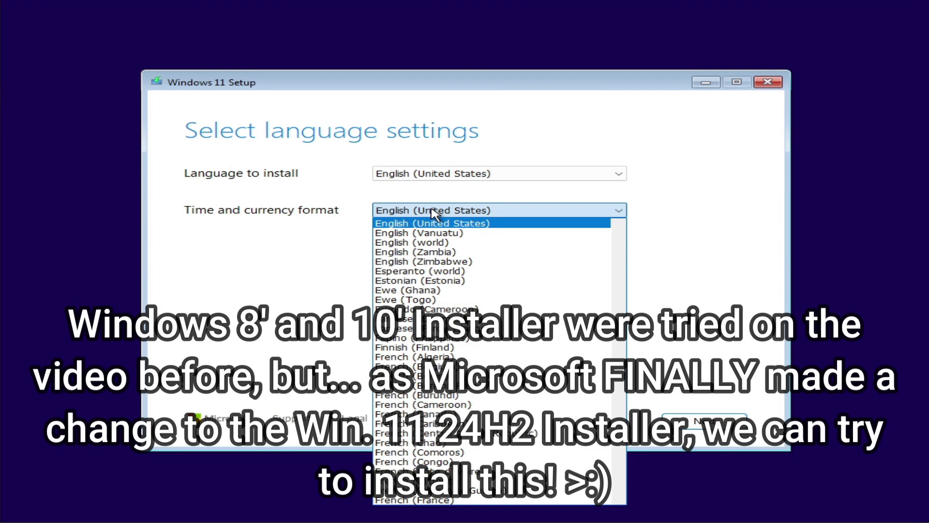
left_click(433, 212)
left_click(684, 428)
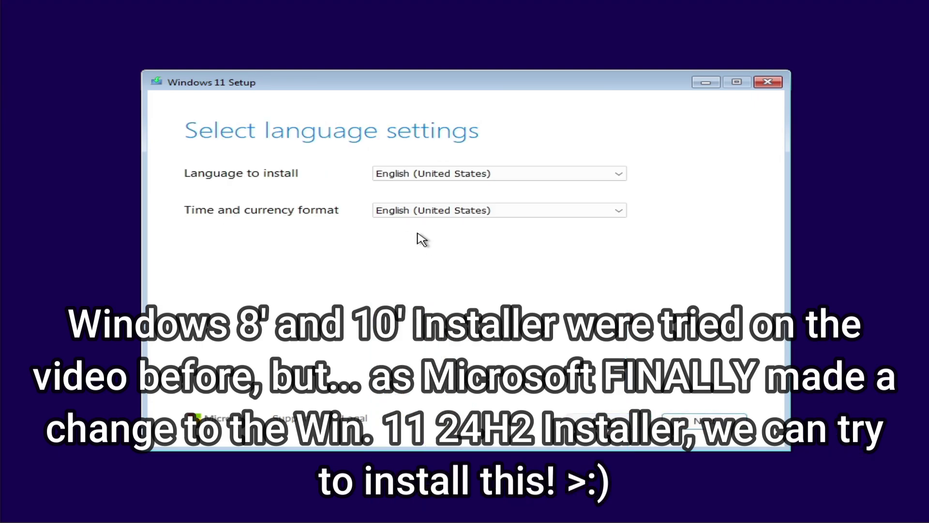
left_click(415, 213)
scroll(415, 220, "up", 15)
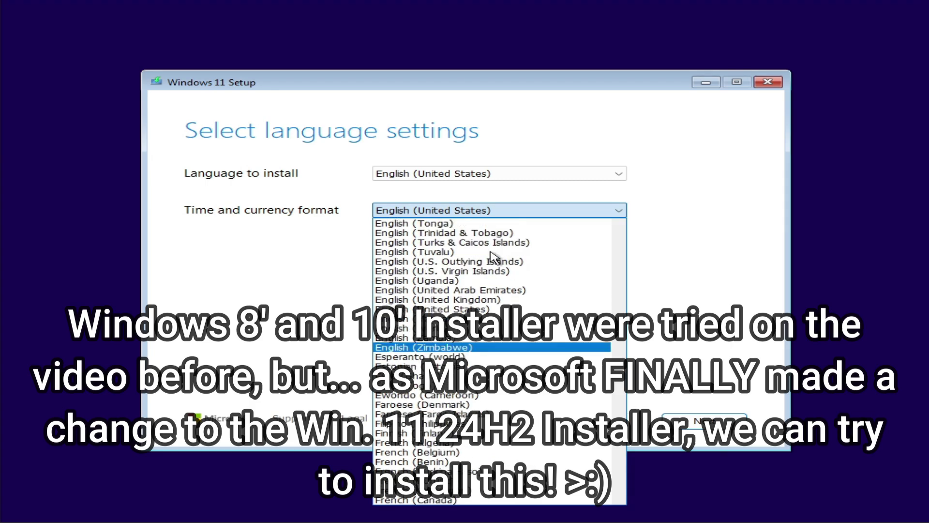
scroll(498, 255, "up", 13)
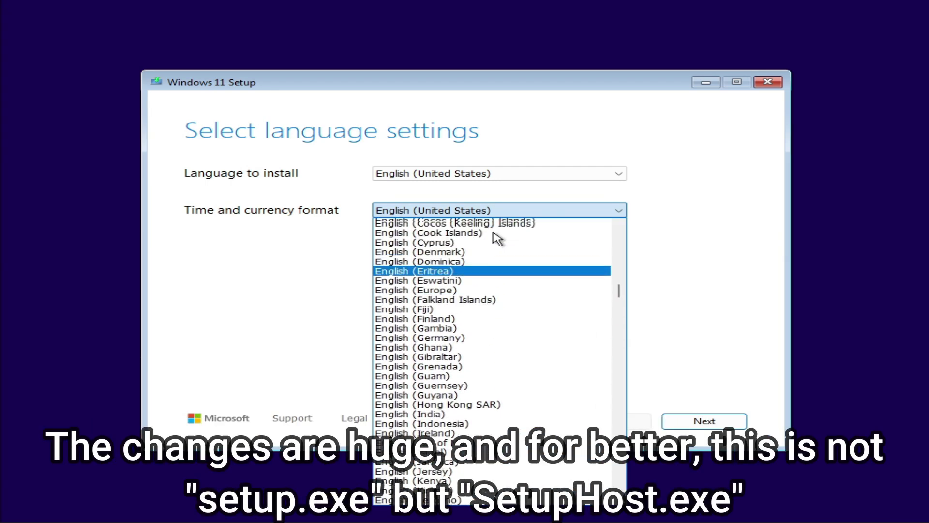
left_click(560, 144)
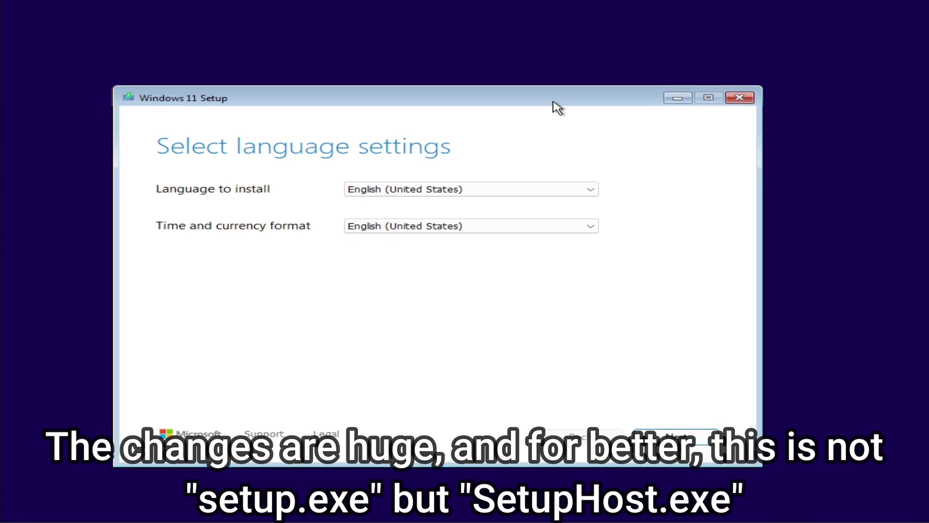
key("shift+F10")
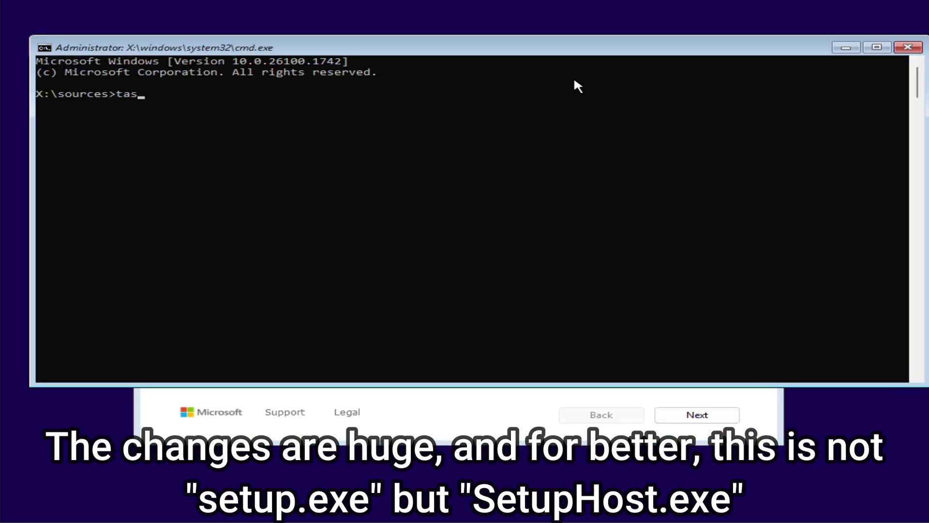
Launch taskmgr and view its Services, Performance (about 972 MB memory) and Processes tabs.
type("taskmgr")
key("Return")
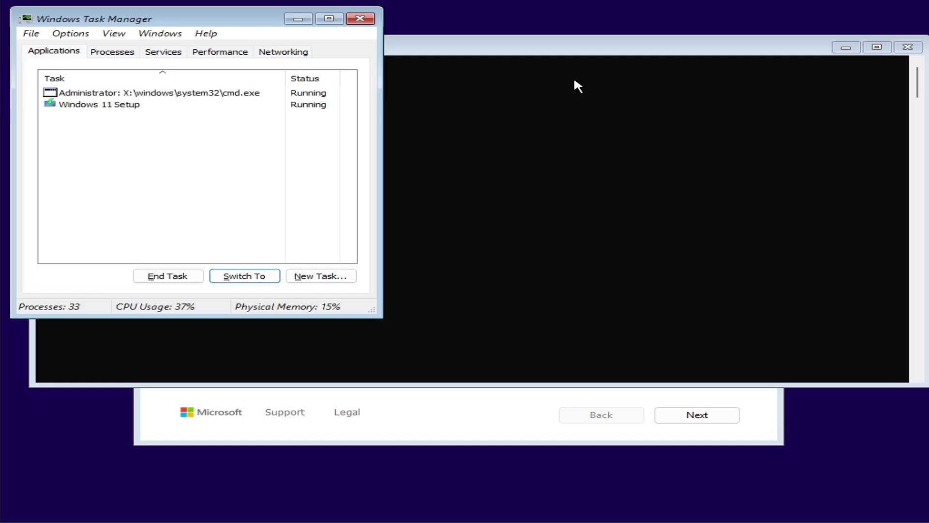
left_click(170, 51)
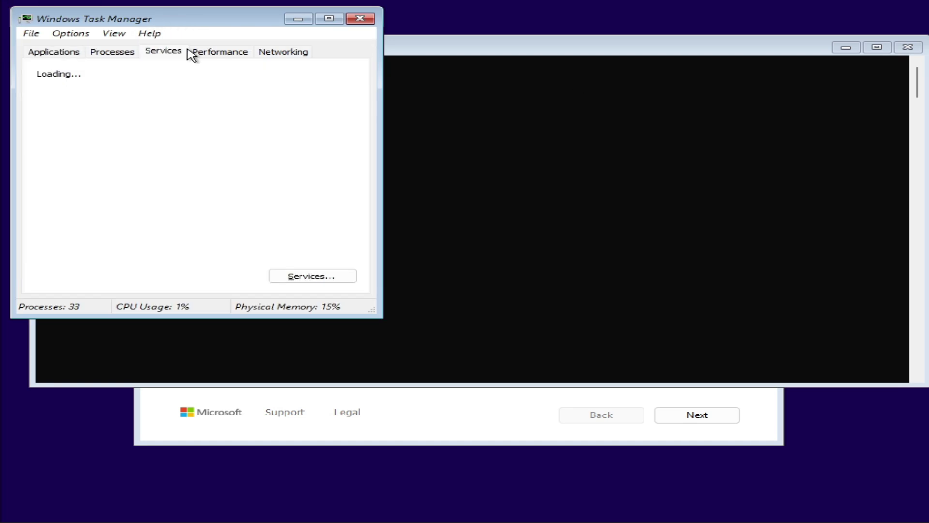
left_click(202, 52)
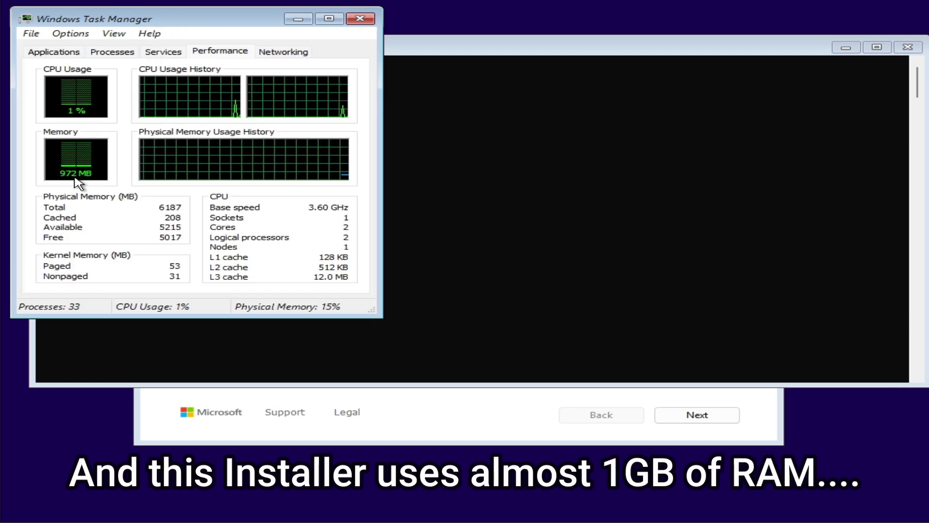
left_click(106, 53)
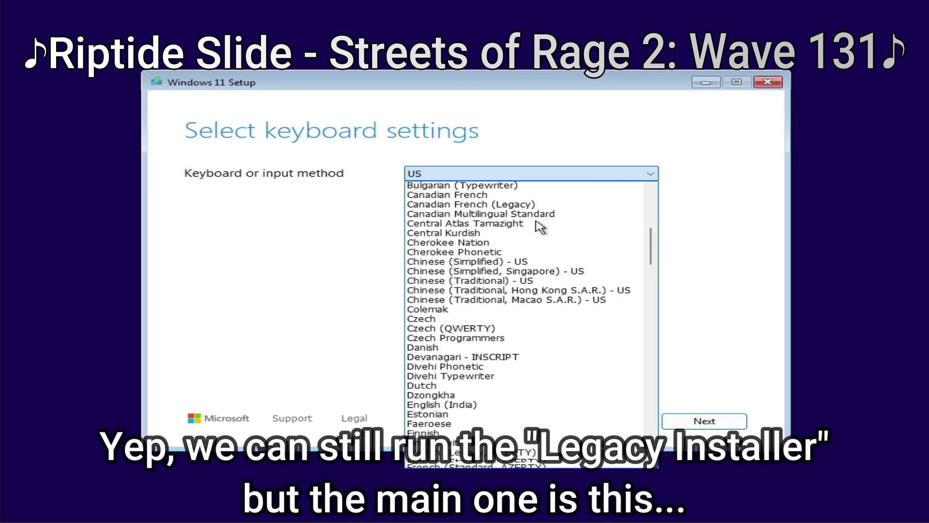
Choose the Czech keyboard layout, accept that everything will be deleted, and skip the product key.
scroll(443, 309, "down", 1)
left_click(443, 312)
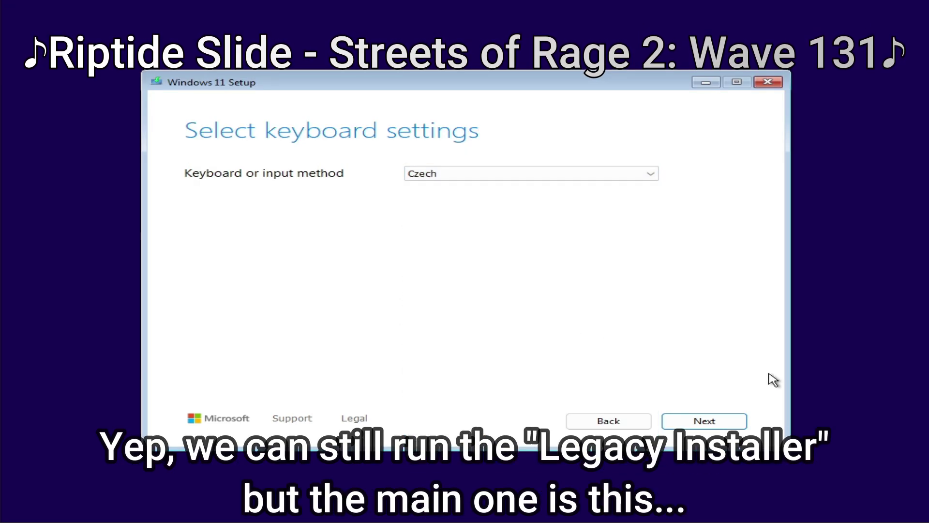
left_click(743, 421)
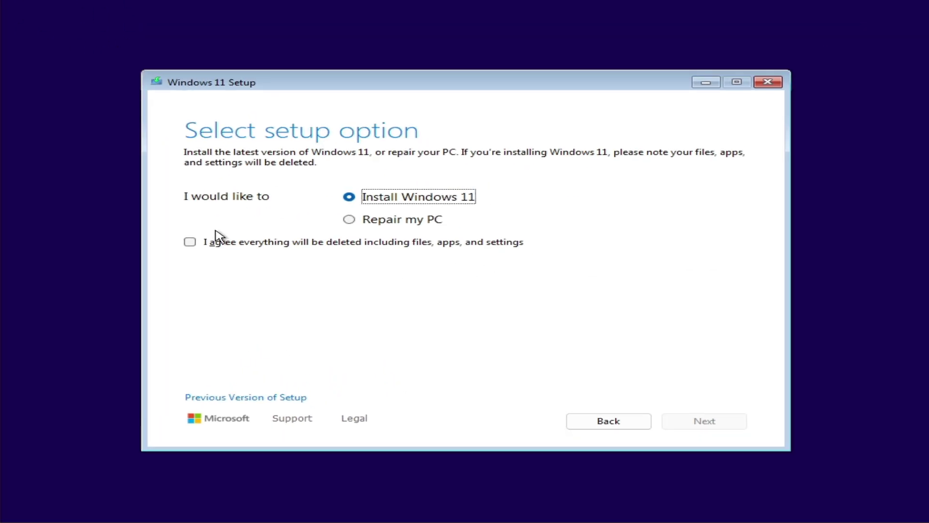
left_click(214, 239)
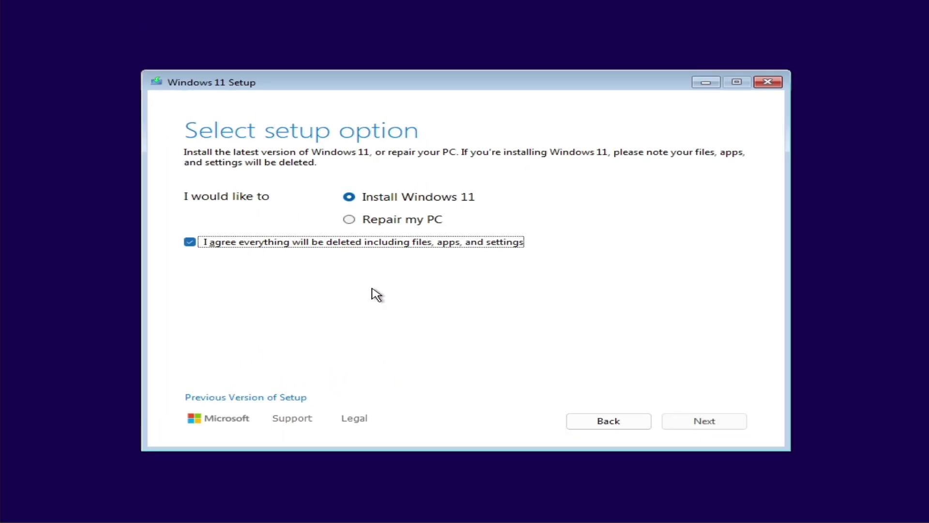
left_click(702, 422)
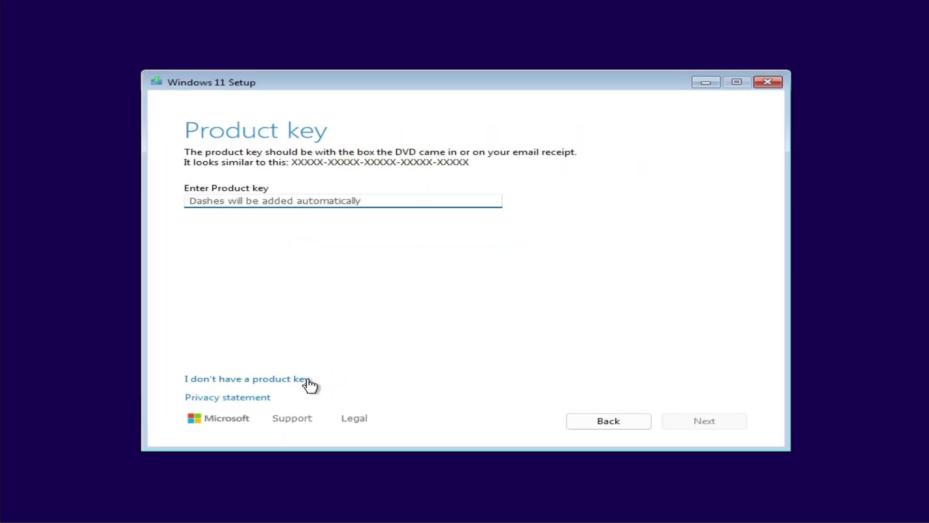
left_click(306, 380)
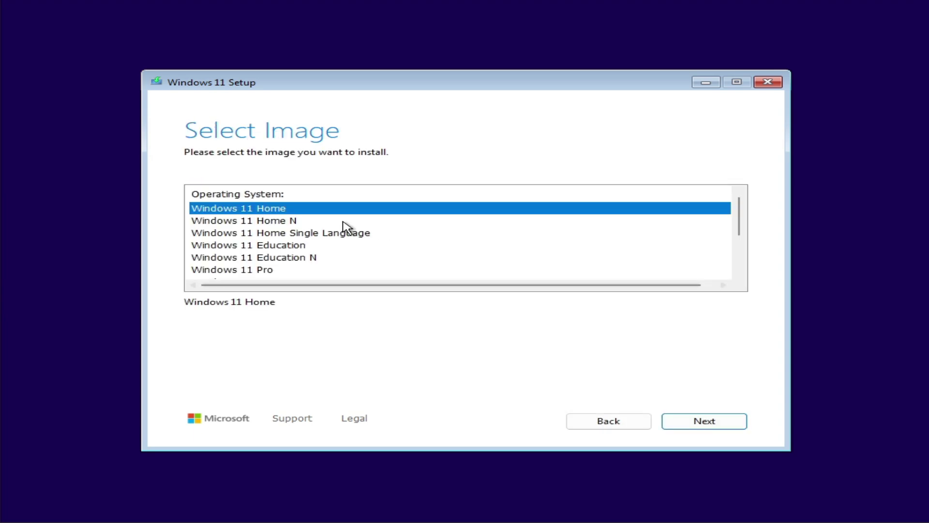
Continue with Windows 11 Home until setup reports the PC doesn't meet requirements.
scroll(342, 227, "down", 2)
scroll(365, 228, "up", 2)
scroll(572, 295, "right", 1)
scroll(353, 281, "left", 1)
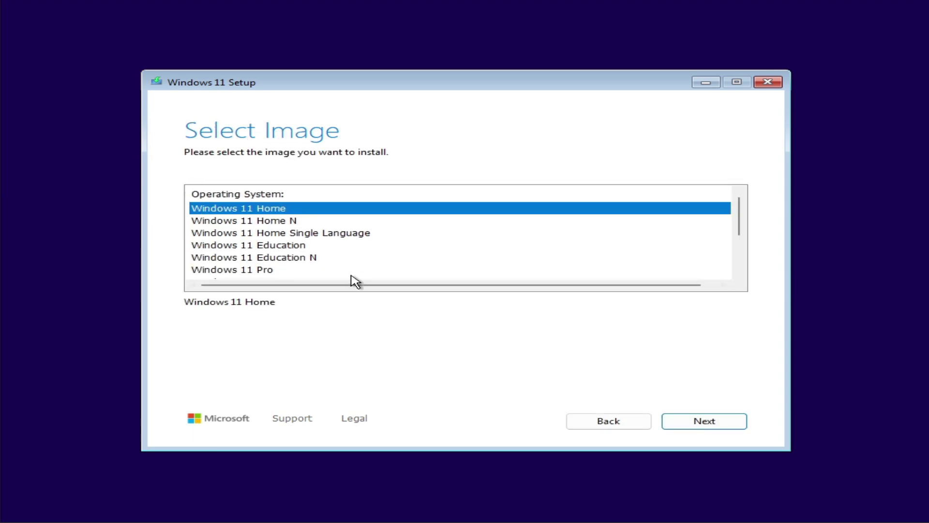
scroll(359, 247, "down", 2)
left_click(714, 424)
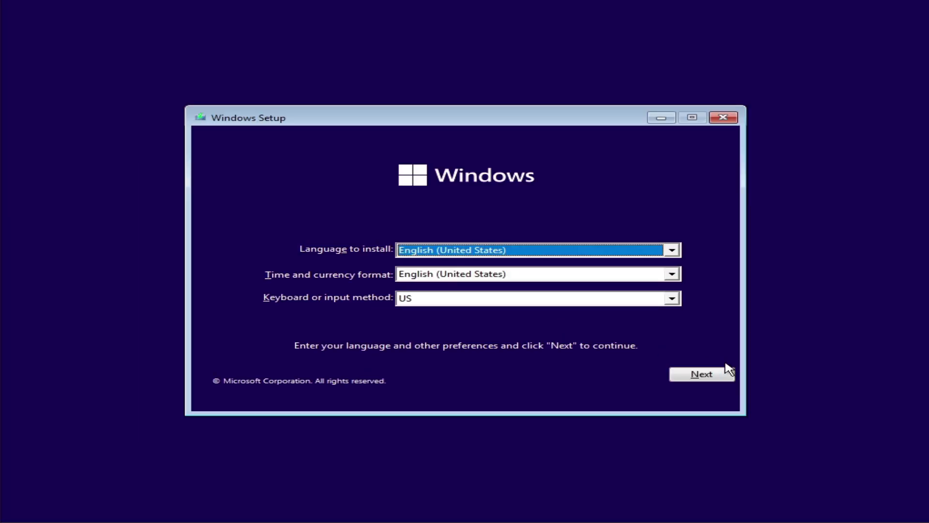
In legacy setup, skip the product key, pick Windows 11 Home, then back out of the failure page.
left_click(707, 374)
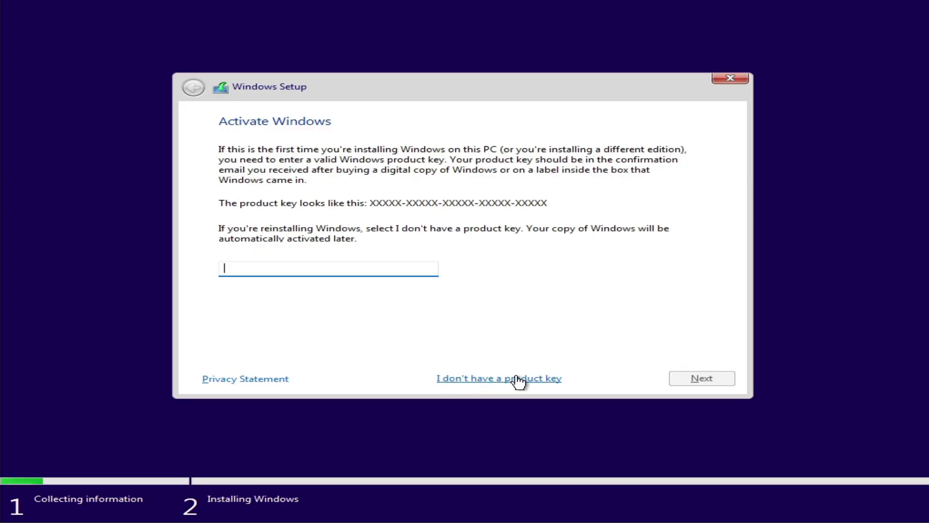
left_click(518, 381)
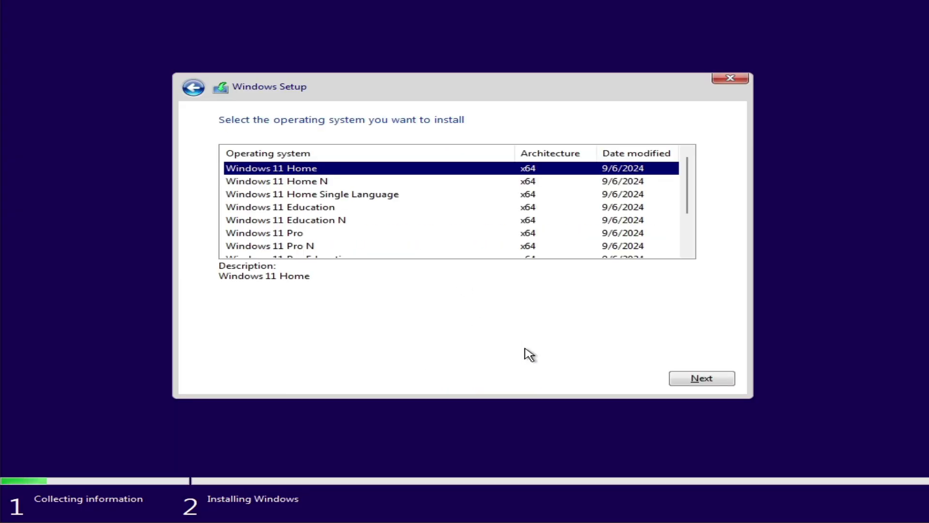
left_click(682, 378)
left_click(195, 89)
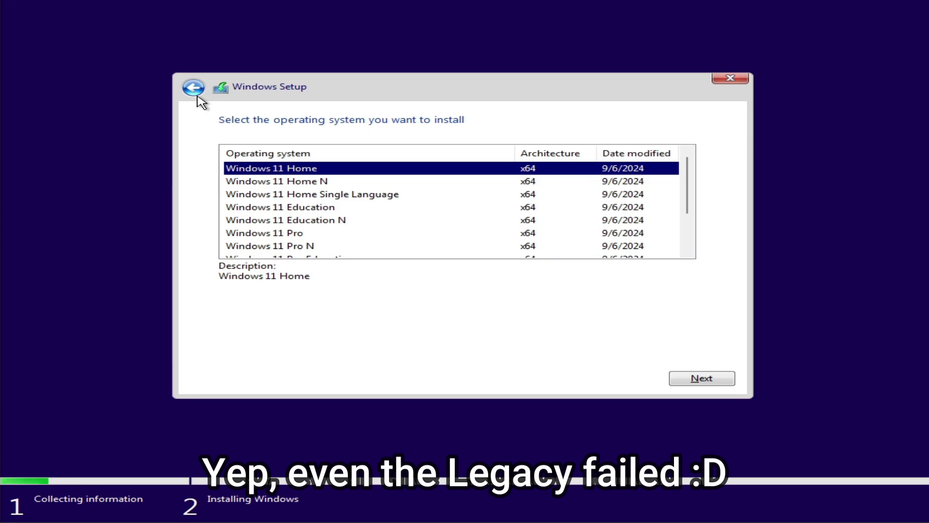
Open a command window over setup with Shift+F10 and launch Notepad.
key("shift+F10")
type("notepad")
key("Return")
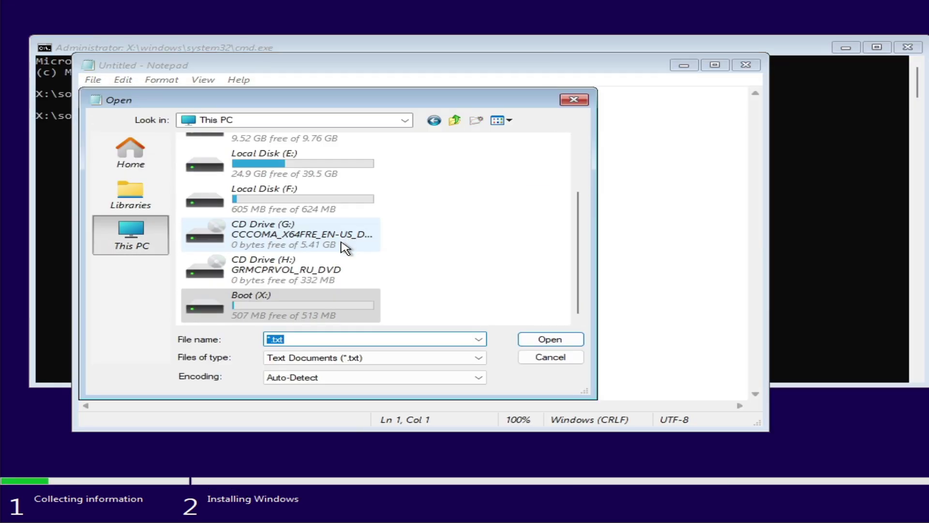
Format Local Disk (D:) from the drive list in Notepad's Open dialog.
scroll(377, 252, "up", 3)
left_click(296, 207)
right_click(320, 202)
left_click(375, 270)
key("Return")
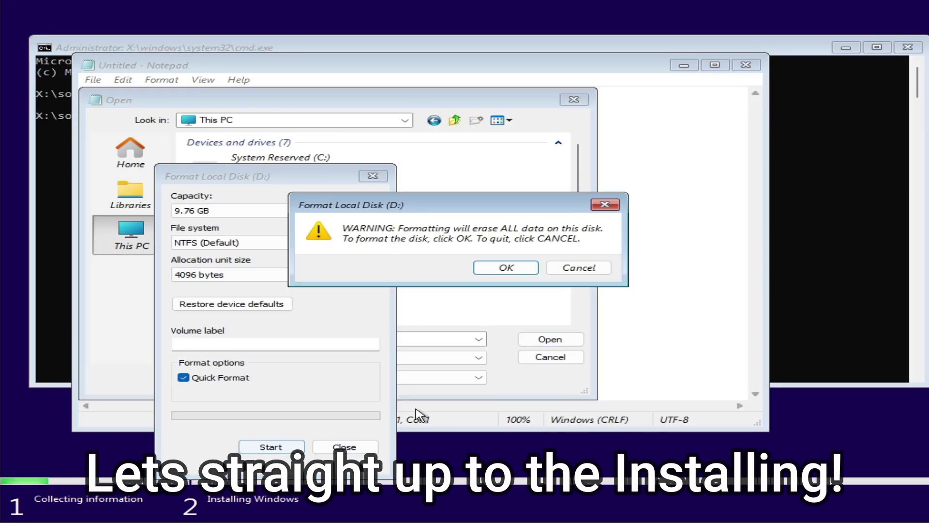
left_click(506, 268)
left_click(619, 264)
key("Escape")
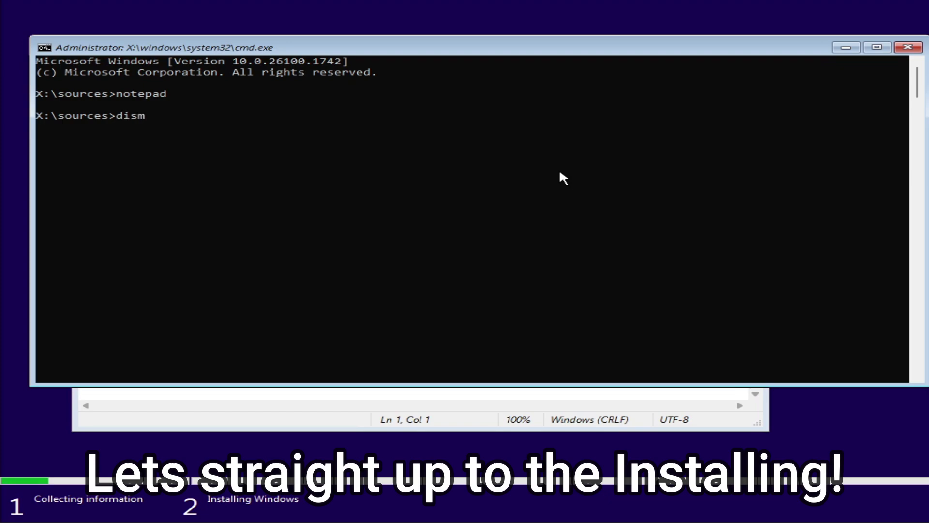
Apply G:\sources\boot.wim index 1 to D:\ with DISM and create boot files with bcdboot D:\Windows.
type("/apply-image /imagefile")
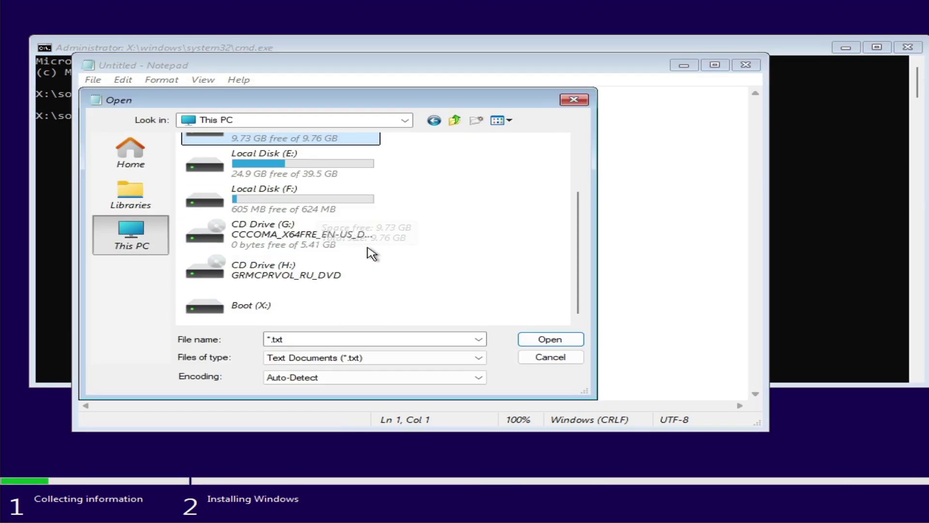
type(":G:\\sources\\boot.wim /index:")
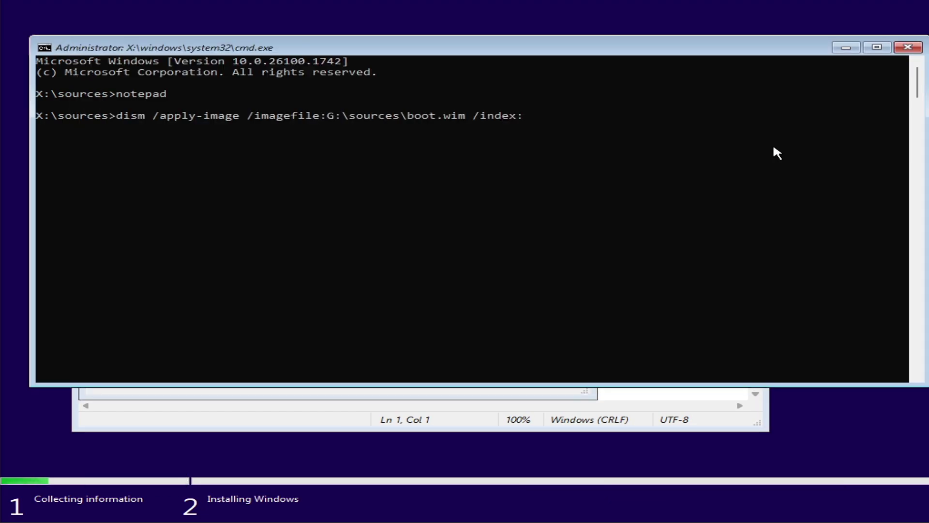
type("1 /applydir:D:\\")
key("Return")
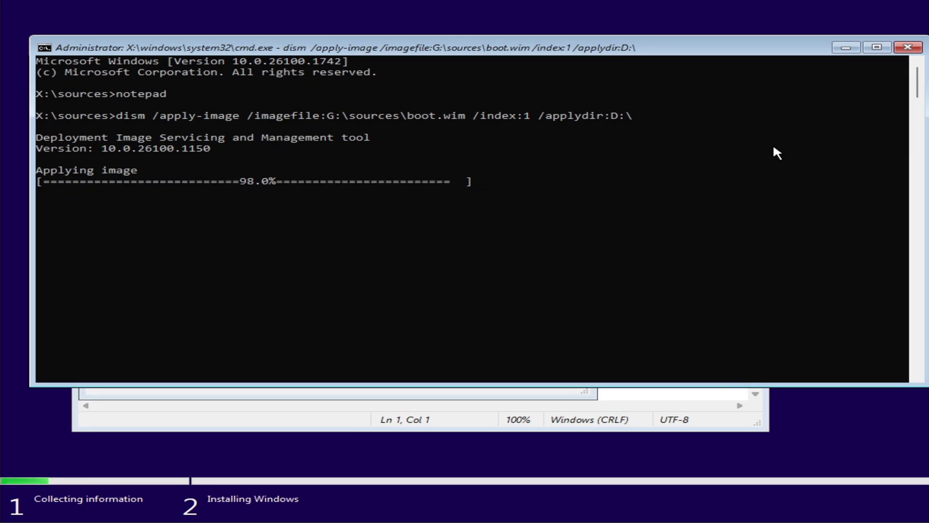
type("bcdboot D>")
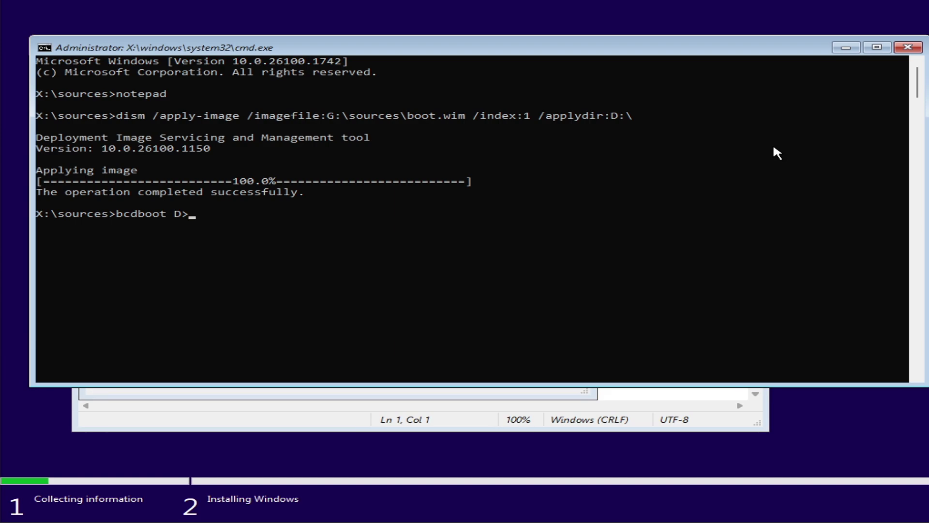
type("\\Windows")
key("Return")
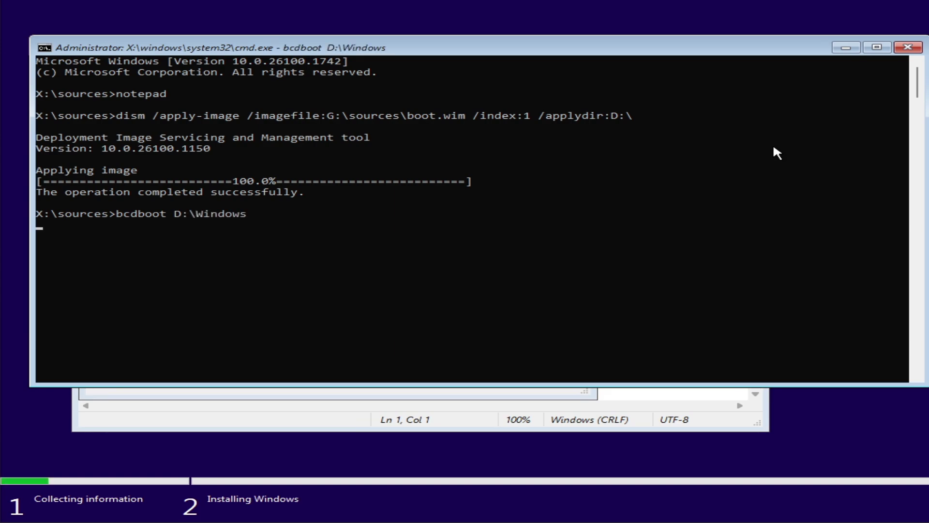
Reboot with wpeutil reboot and start the Windows Preinstallation Environment.
type("wpeutil reboot")
key("Return")
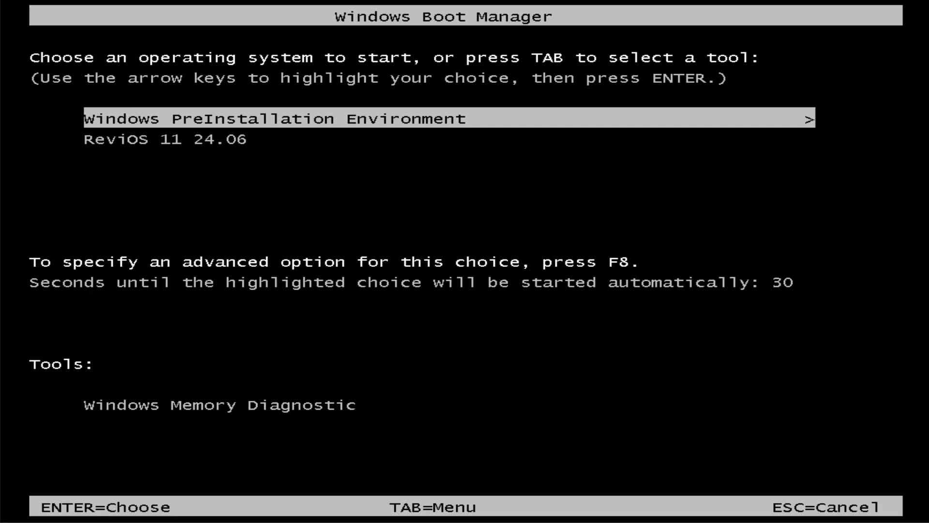
key("Return")
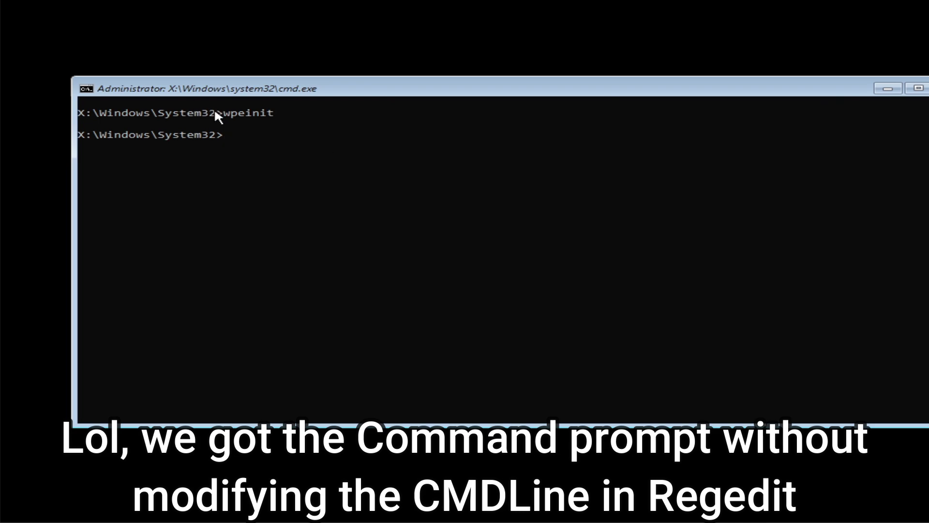
In WinPE, open Task Manager, check Performance, and show processes from all users including winpeshl.exe.
type("taskmgr")
key("Return")
left_click(202, 52)
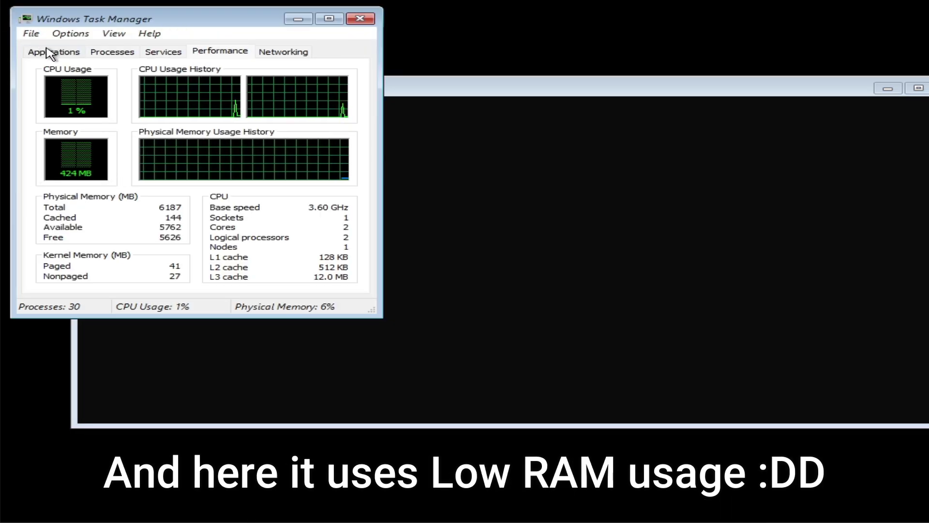
left_click(112, 52)
left_click(145, 163)
left_click(170, 278)
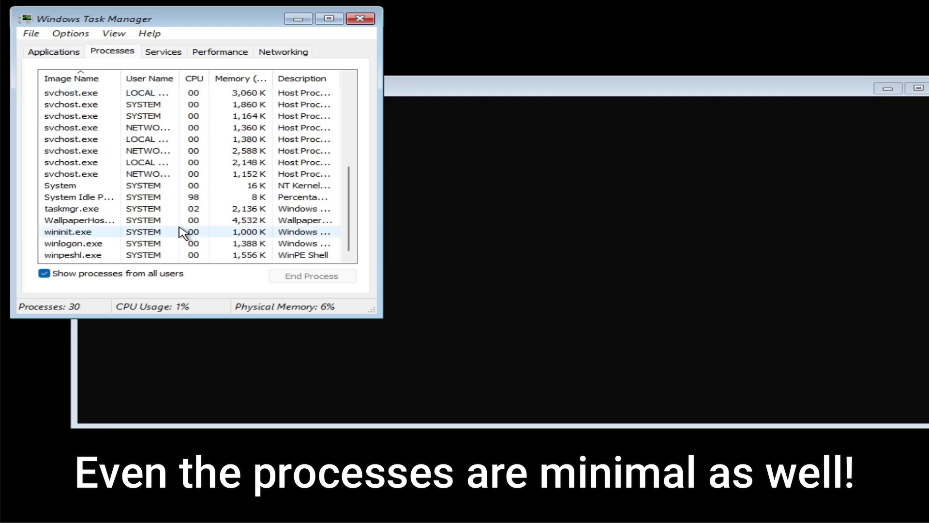
left_click(109, 232)
left_click(97, 255)
Run regedit as a new task and view HKEY_LOCAL_MACHINE\SYSTEM\Setup, where CmdLine is winpeshl.exe.
left_click(31, 34)
left_click(46, 48)
type("regedit")
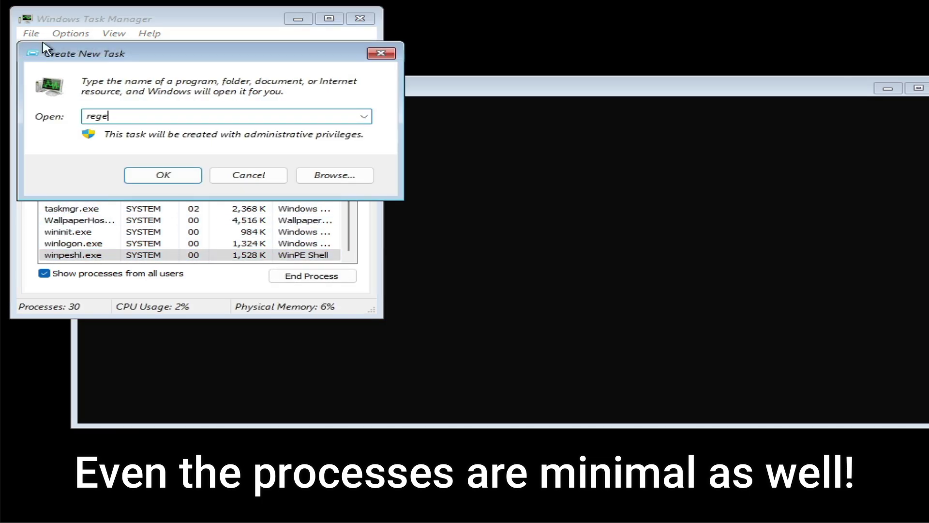
key("Return")
left_click(436, 307)
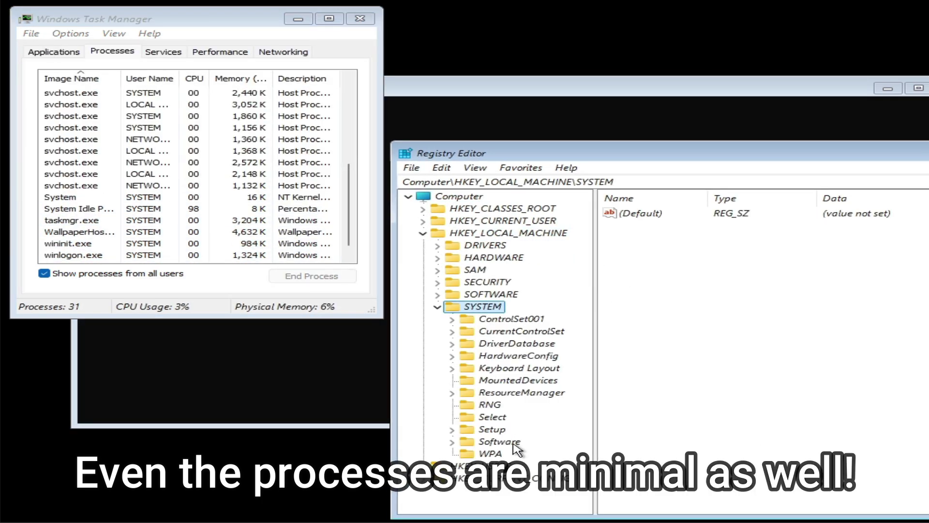
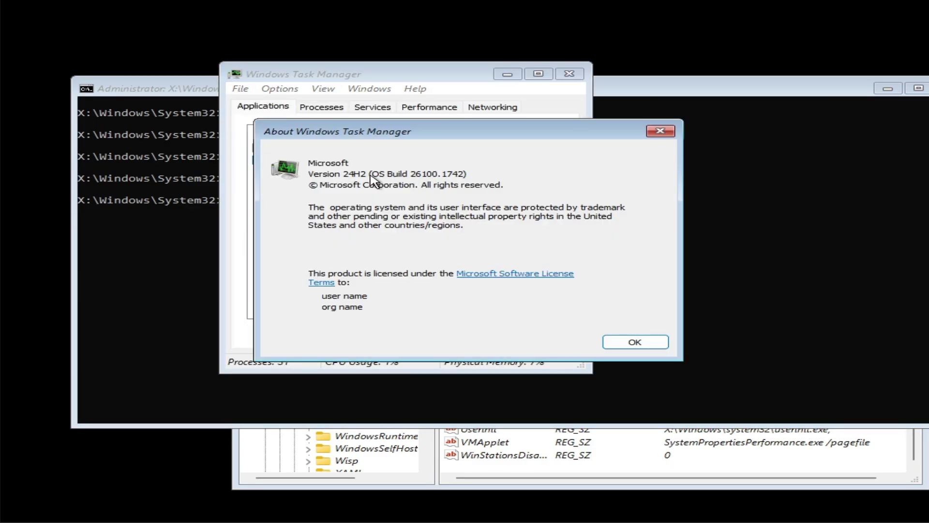
Dismiss the About Windows Task Manager box and close Task Manager.
left_click(635, 342)
left_click(569, 74)
Run notepad and browse its Open dialog into D:\Windows\System32.
type("notepad")
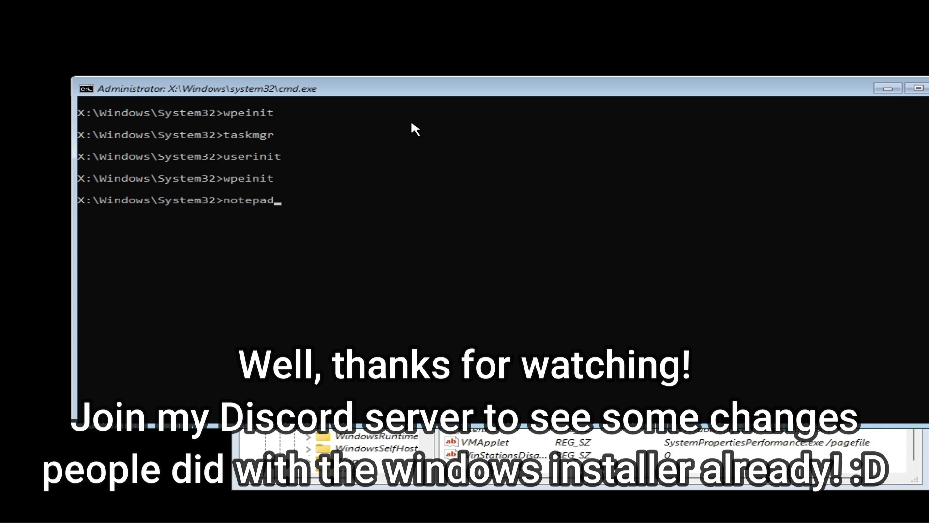
key("Return")
left_click(164, 132)
left_click(197, 164)
left_click(202, 286)
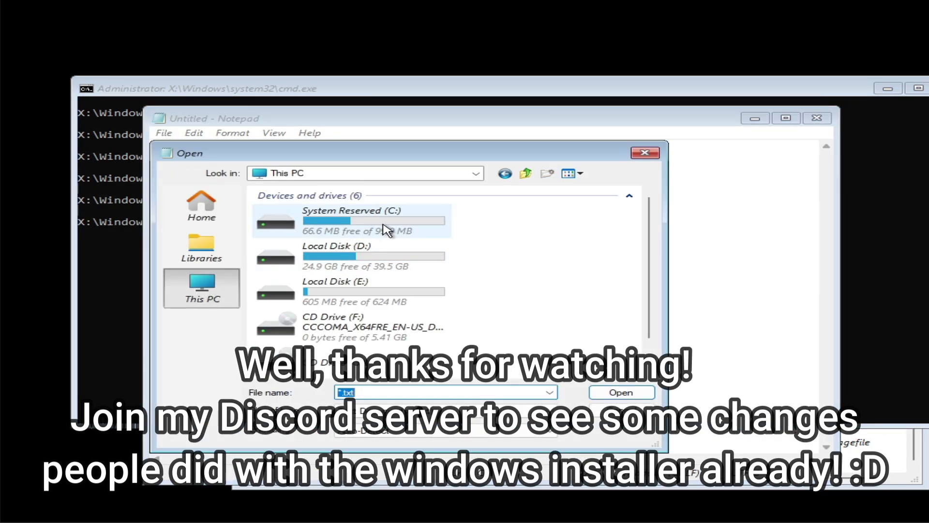
double_click(346, 260)
double_click(339, 260)
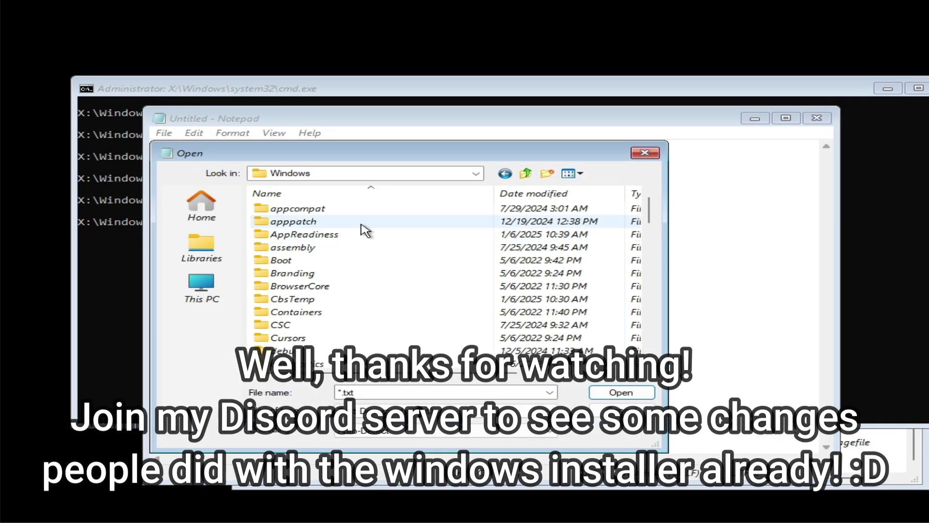
scroll(363, 230, "down", 15)
double_click(383, 247)
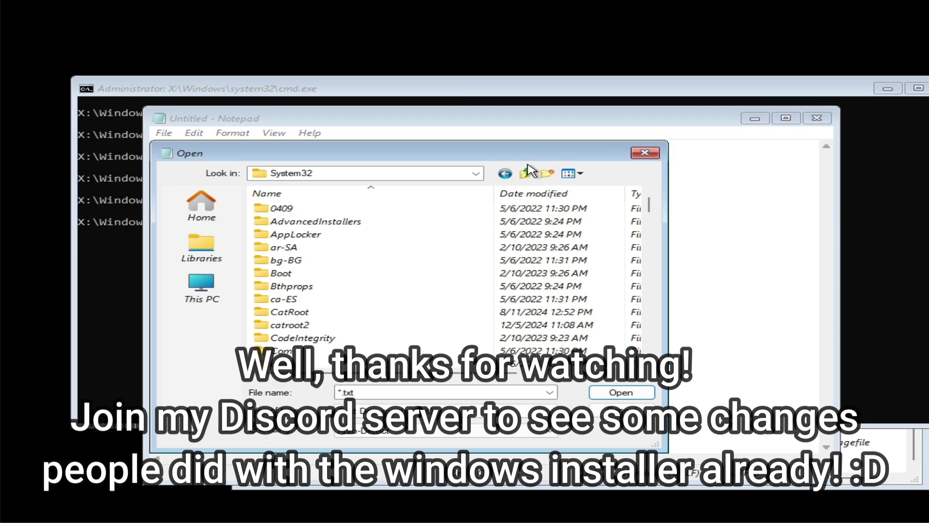
Go back up to D:, enter Program Files\7-Zip, and show All Files.
left_click(526, 173)
left_click(525, 173)
double_click(346, 221)
double_click(321, 208)
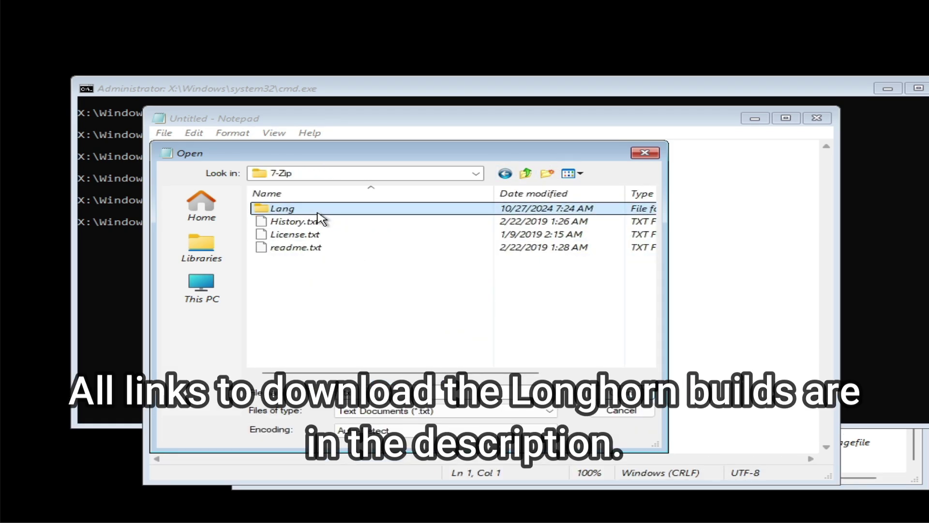
left_click(508, 410)
left_click(508, 432)
Launch 7zFM, view Help > About 7-Zip, then move and close the 7-Zip window.
double_click(423, 312)
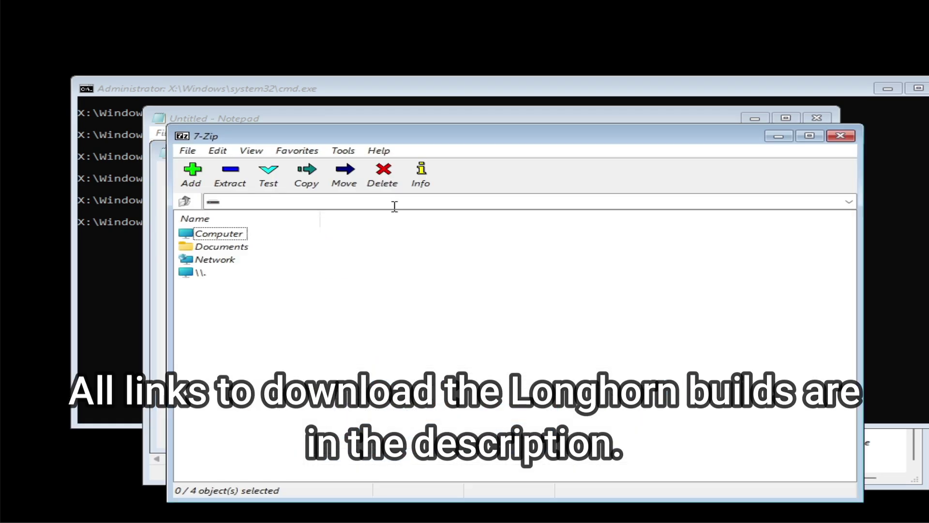
left_click(383, 150)
left_click(401, 185)
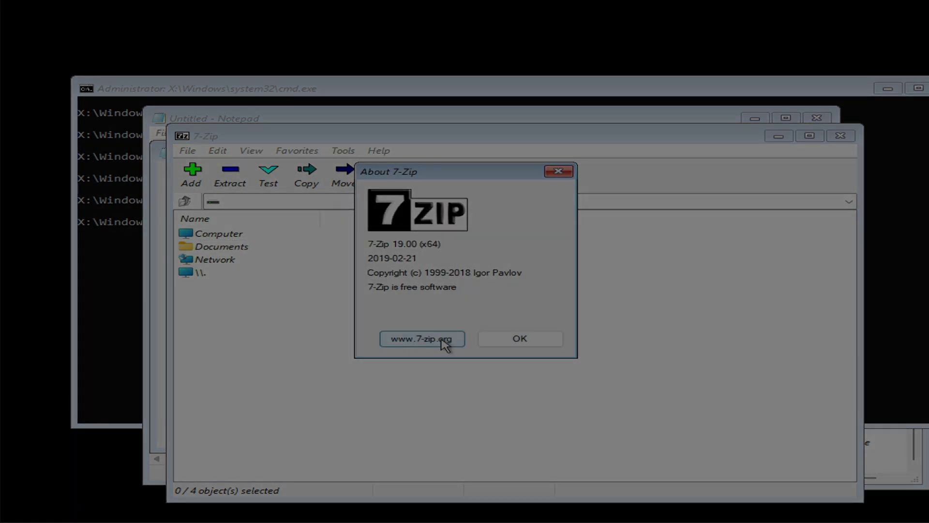
left_click(543, 343)
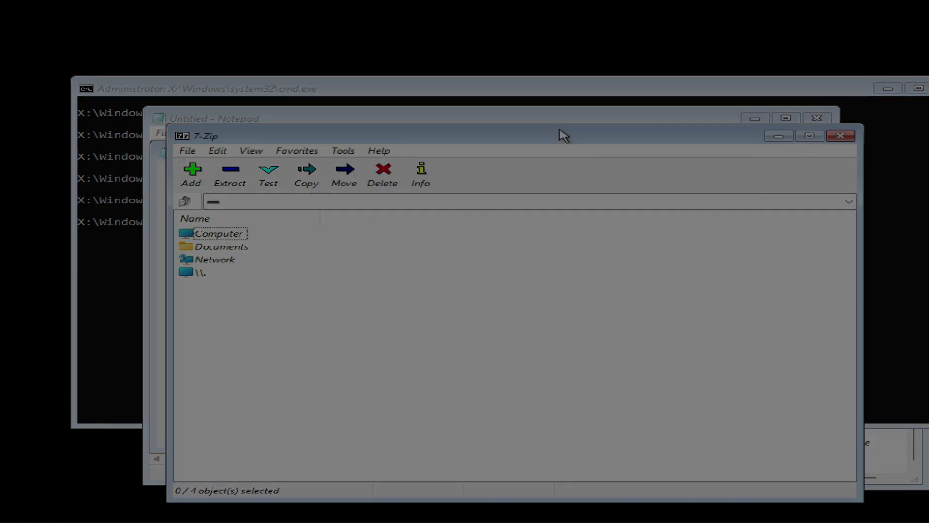
left_click_drag(564, 136, 468, 113)
left_click(745, 113)
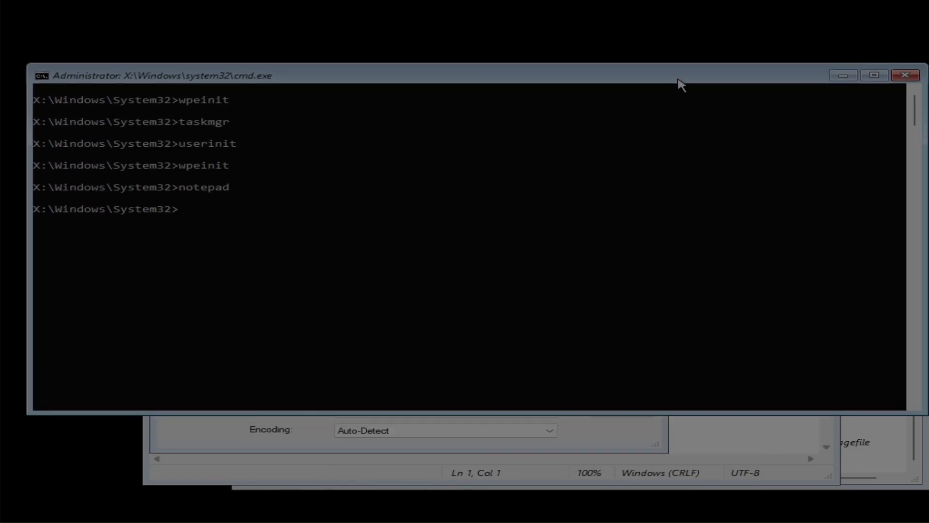